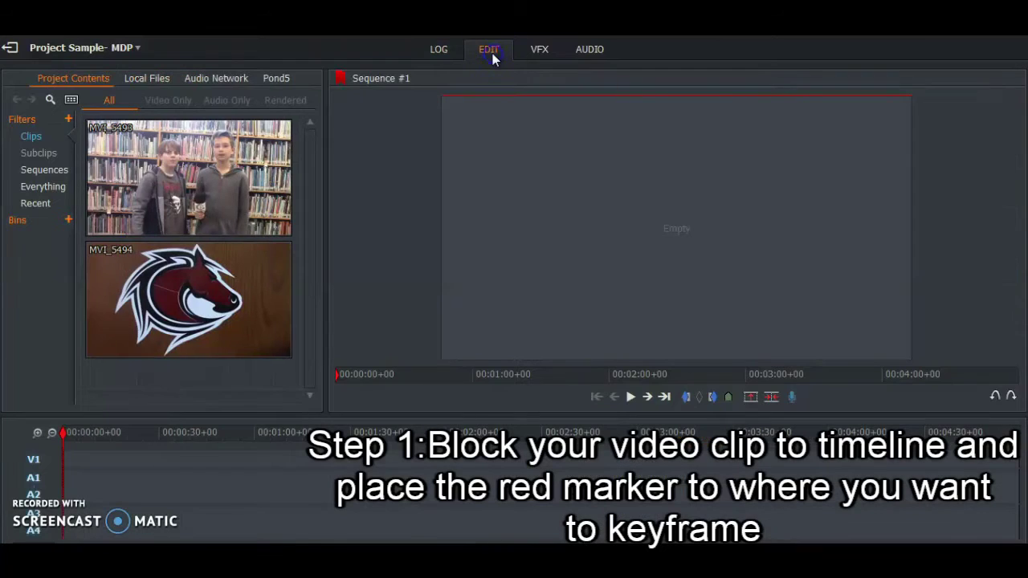
Step: Drop MVI_5493 onto the Sequence #1 timeline and park the playhead at 00:00:28+11
drag(179, 156, 85, 482)
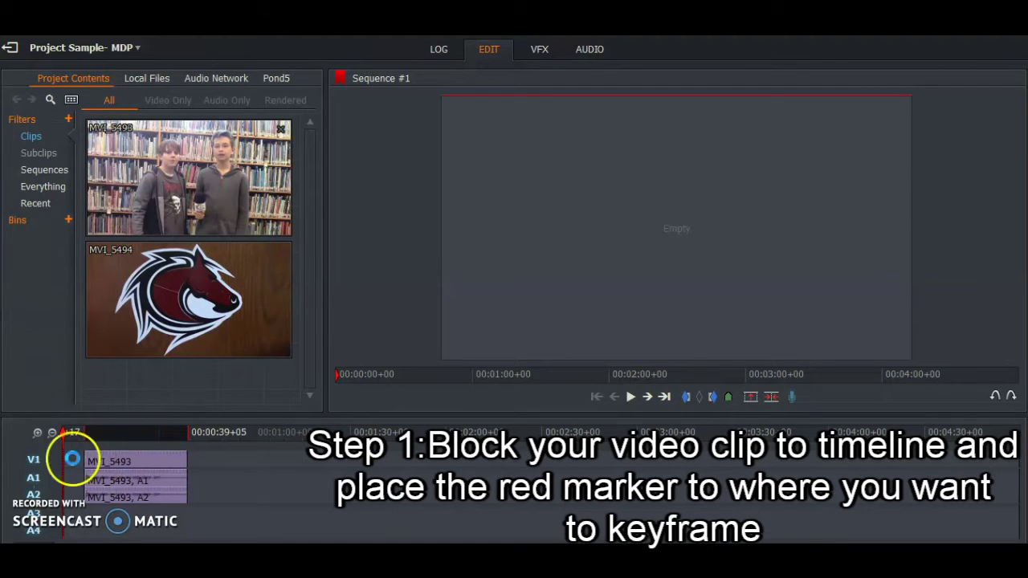
click(85, 434)
drag(86, 440, 154, 454)
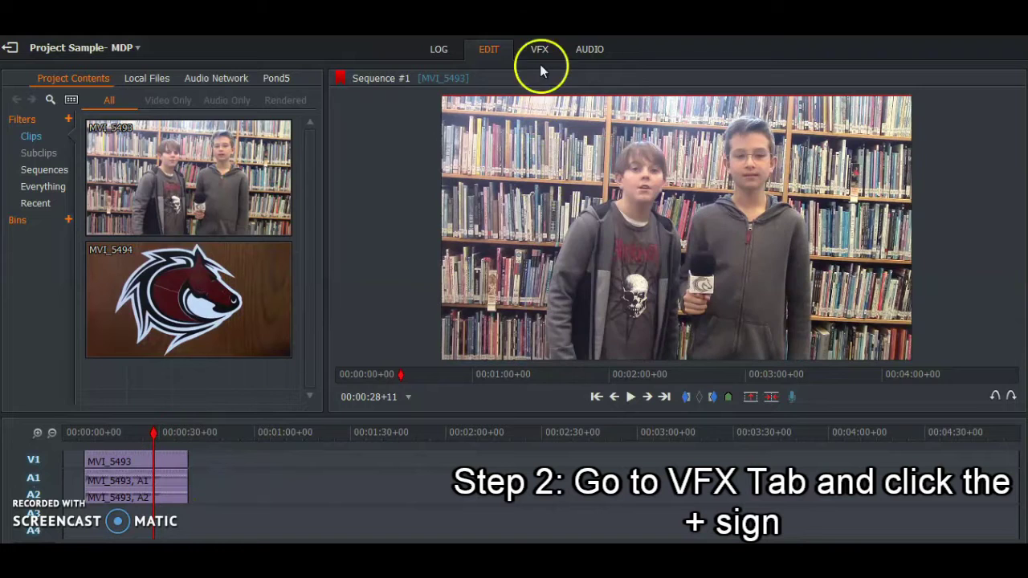
Step: Apply the 3D DVE effect from the DVE category to MVI_5493
click(543, 49)
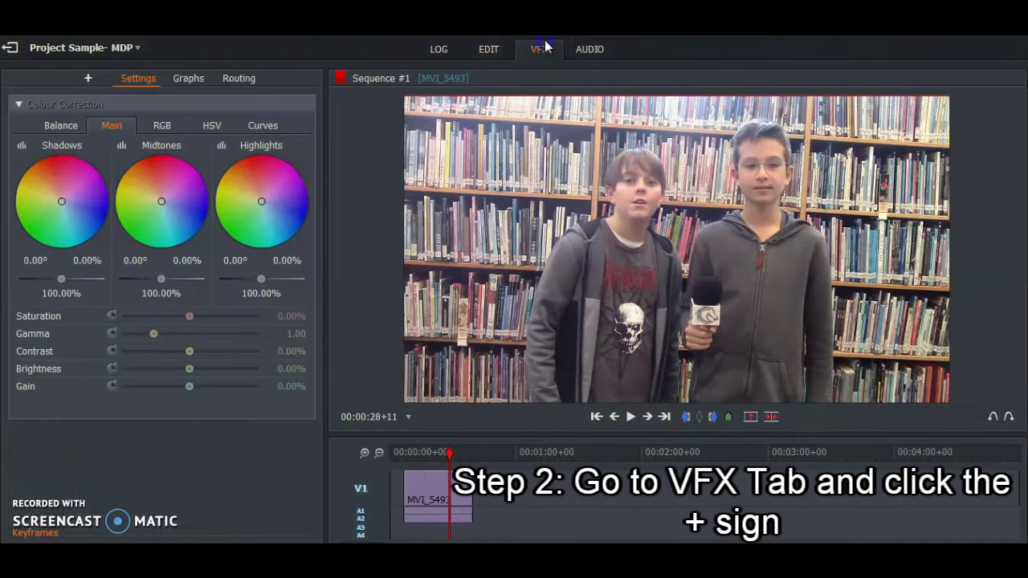
click(89, 81)
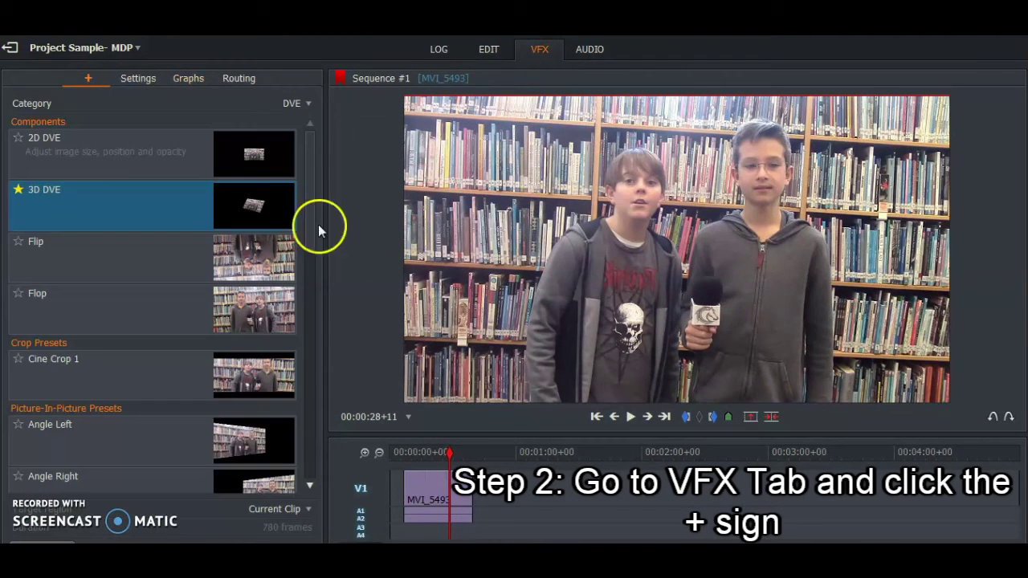
click(298, 105)
click(291, 102)
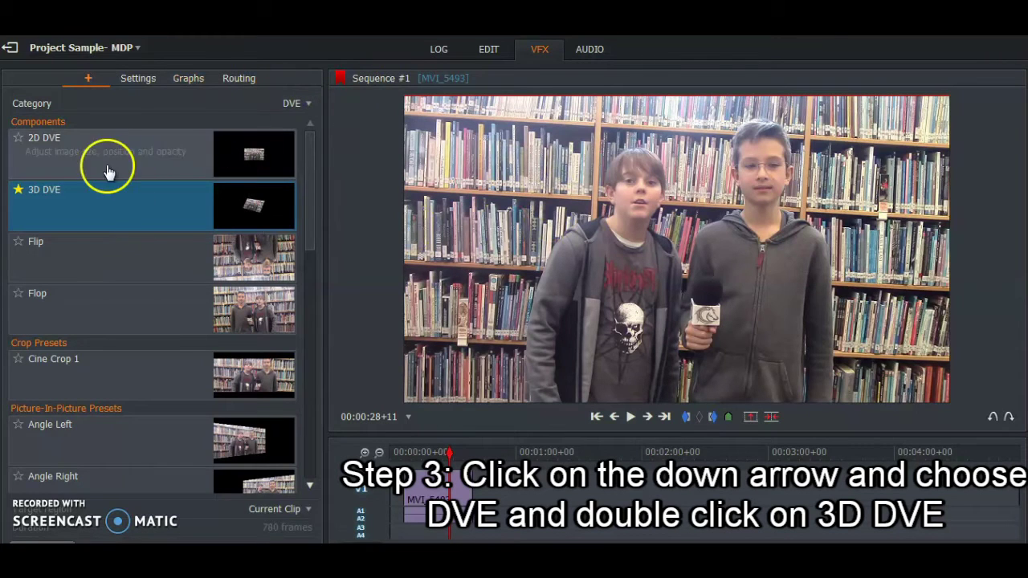
double_click(126, 207)
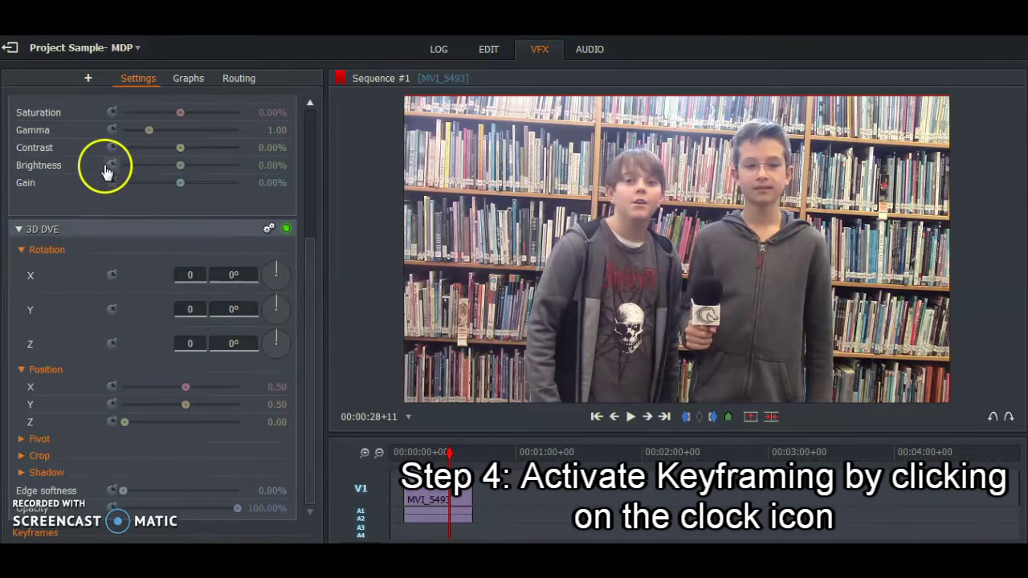
Step: Enable keyframing on Rotation X, Y, Z, Position X, Y, Z and Edge softness
click(112, 287)
click(112, 276)
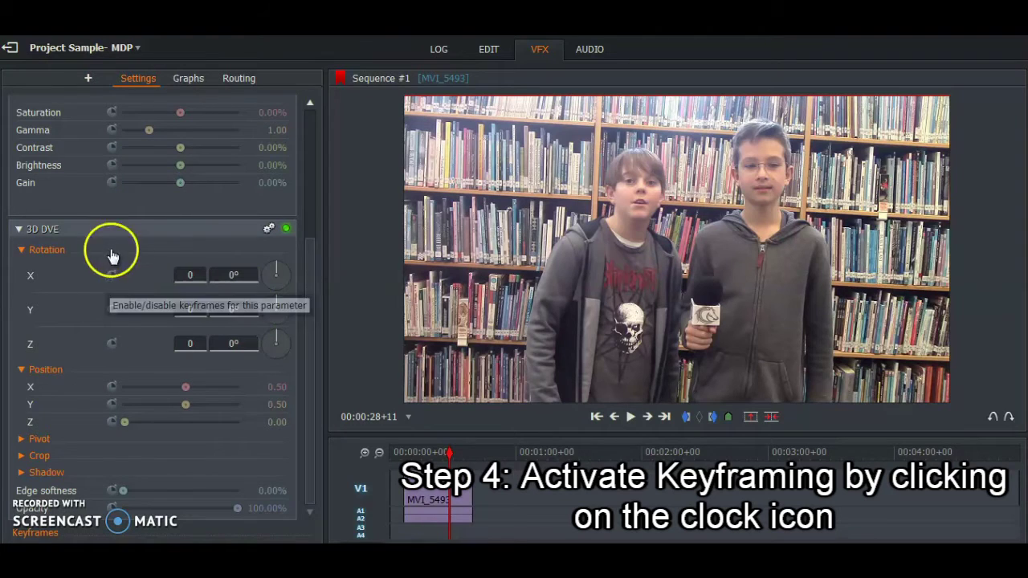
click(118, 277)
click(113, 275)
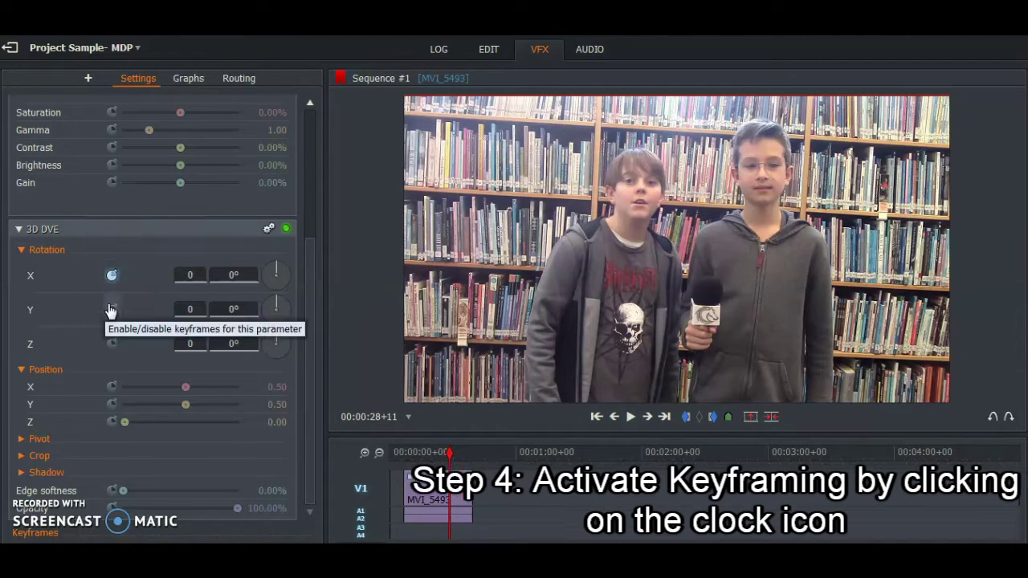
click(111, 310)
click(113, 344)
click(113, 388)
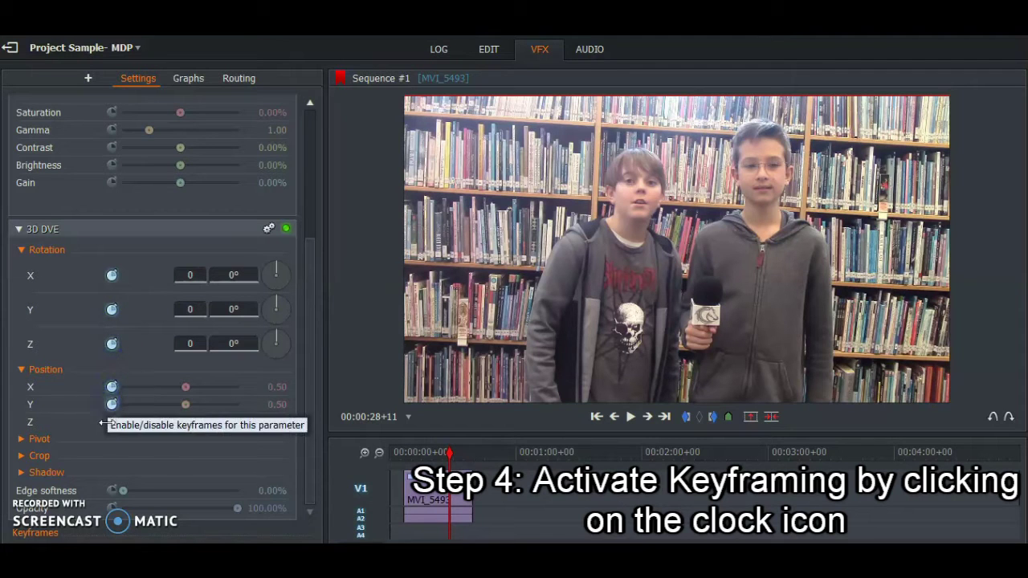
click(111, 405)
click(111, 421)
click(113, 492)
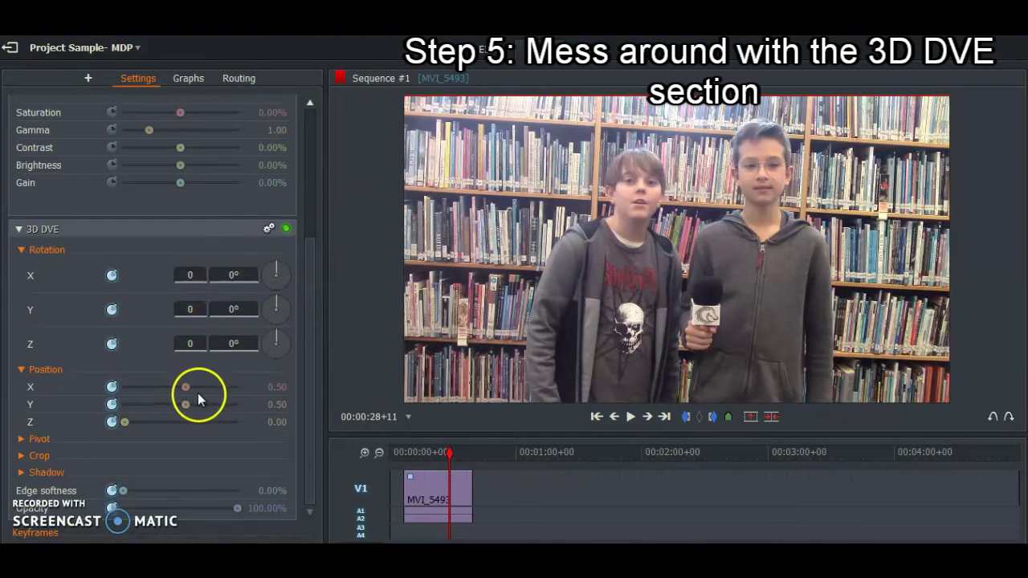
Step: Set position X to -0.47 and rotation to X 52.43°, Y 333.43°, Z 45.00°
drag(187, 391, 174, 390)
click(285, 270)
drag(283, 278, 287, 273)
drag(281, 310, 273, 307)
drag(280, 344, 274, 347)
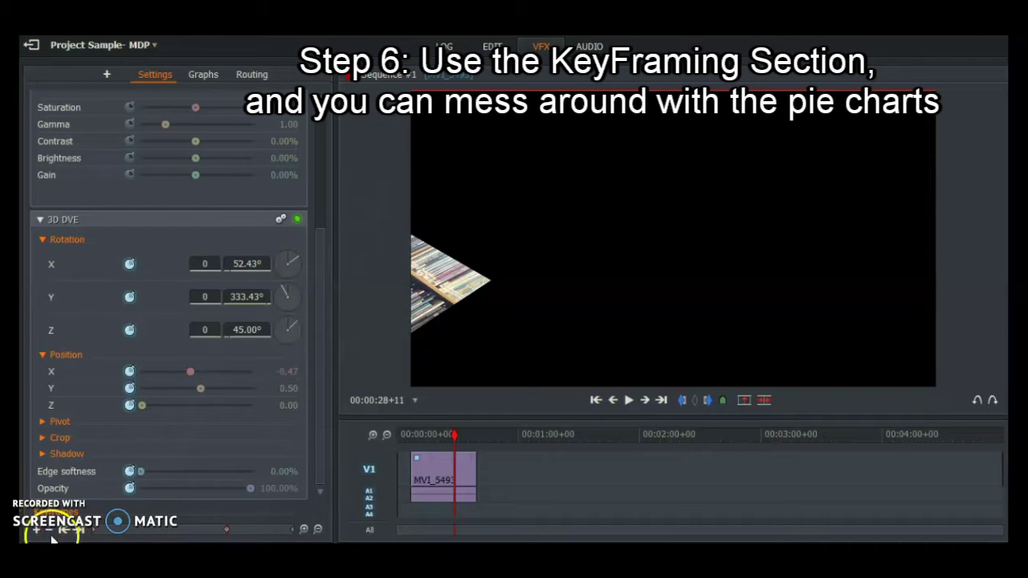
Step: Adjust Z rotation, then at 00:00:37+20 set rotation X to 184.09° to flip the clip
click(294, 325)
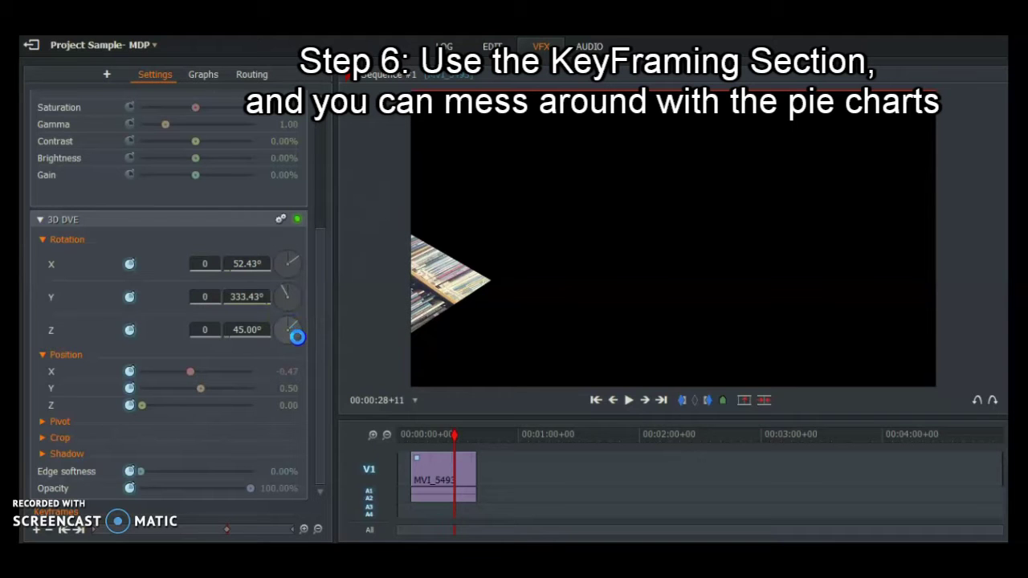
drag(294, 329, 294, 267)
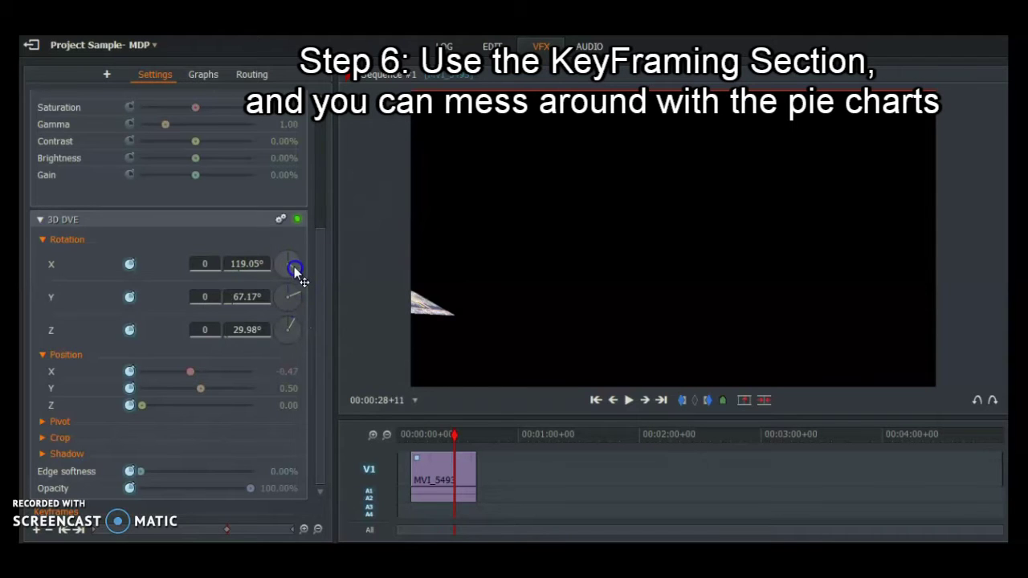
click(226, 530)
drag(226, 530, 291, 253)
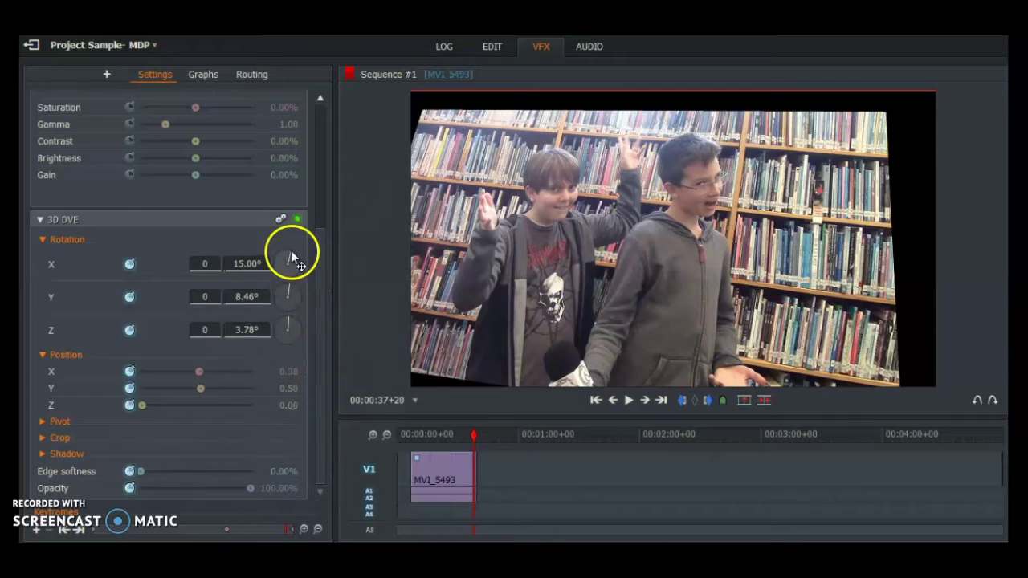
drag(288, 254, 302, 290)
drag(296, 257, 289, 277)
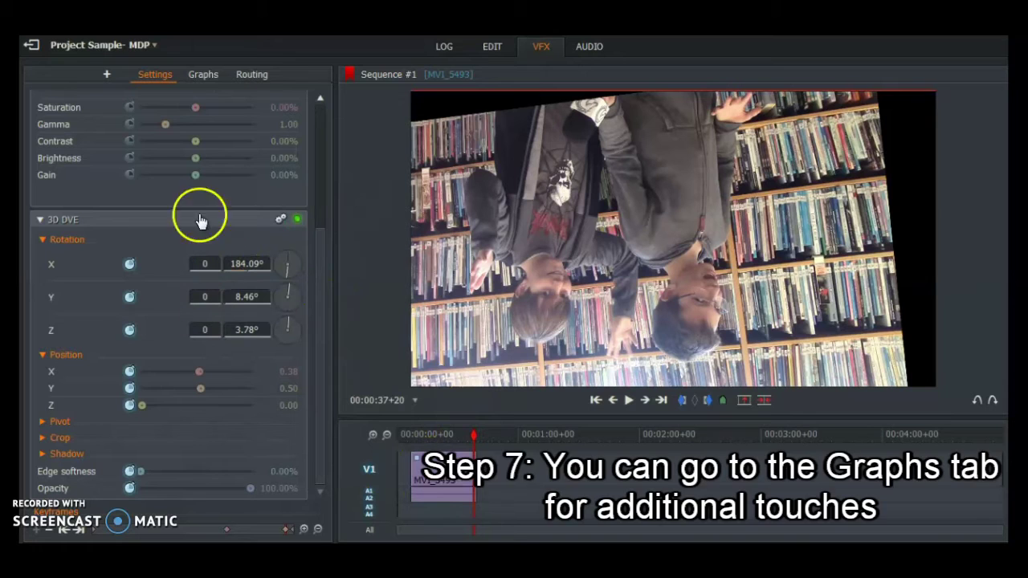
Step: In the Graphs view, locate the Rotation X end keyframe around 00:00:36+00
click(203, 74)
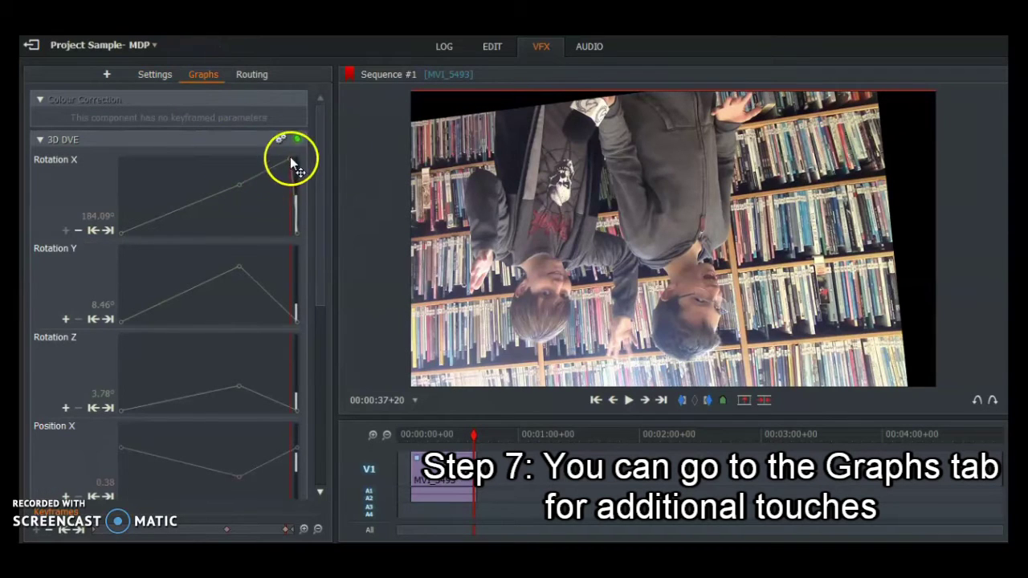
click(274, 530)
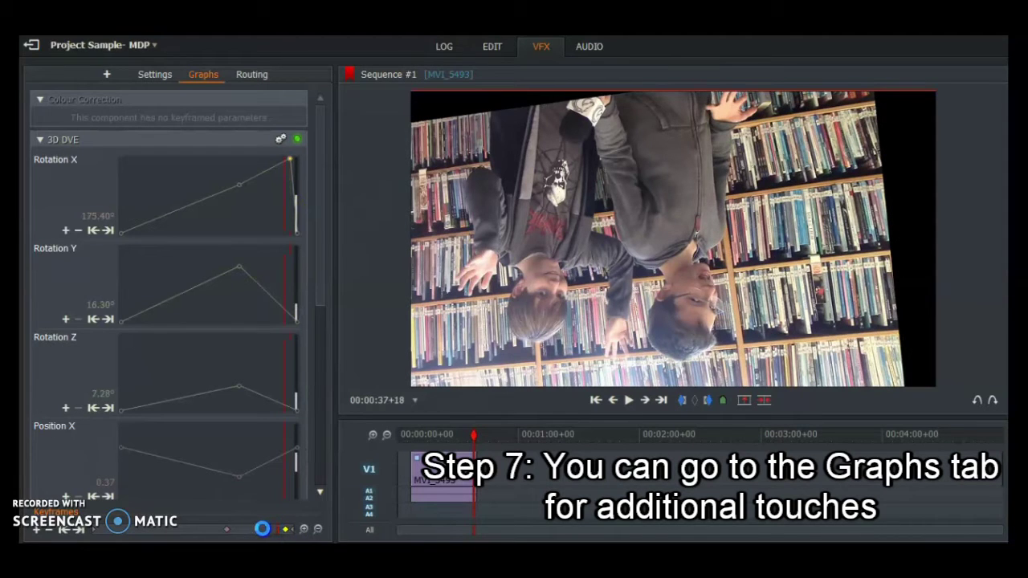
click(263, 530)
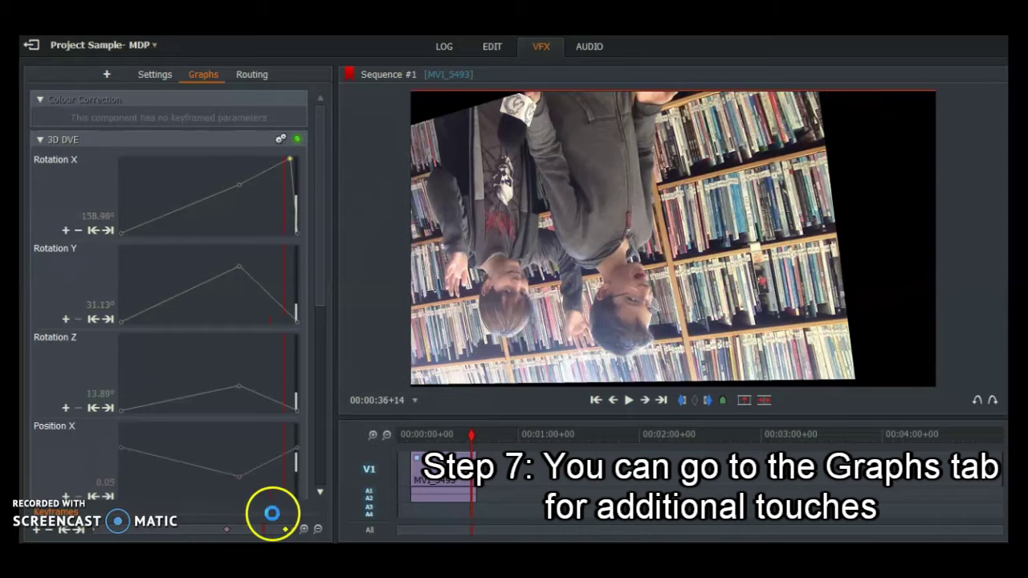
click(283, 169)
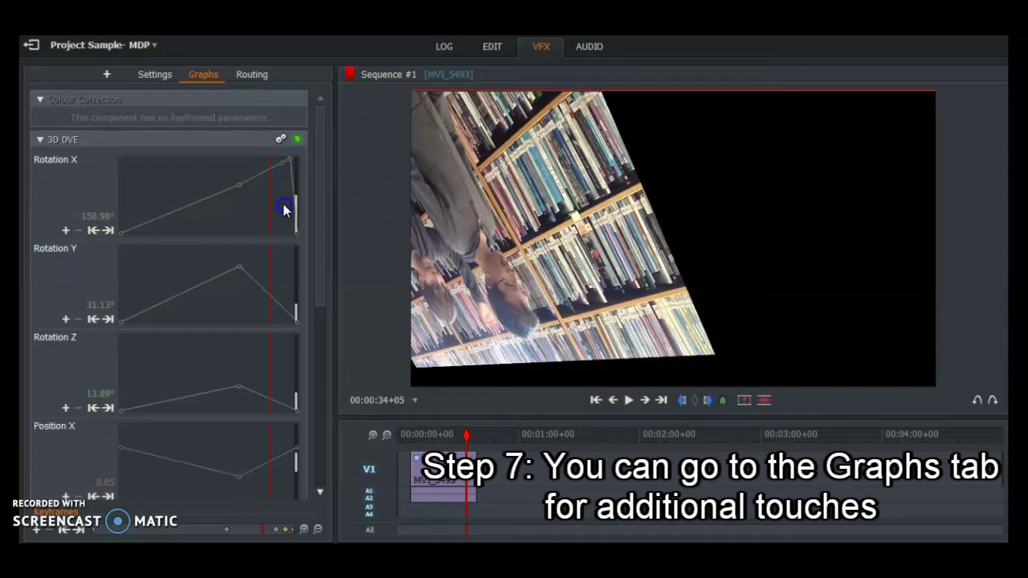
click(282, 166)
click(253, 506)
drag(253, 506, 275, 532)
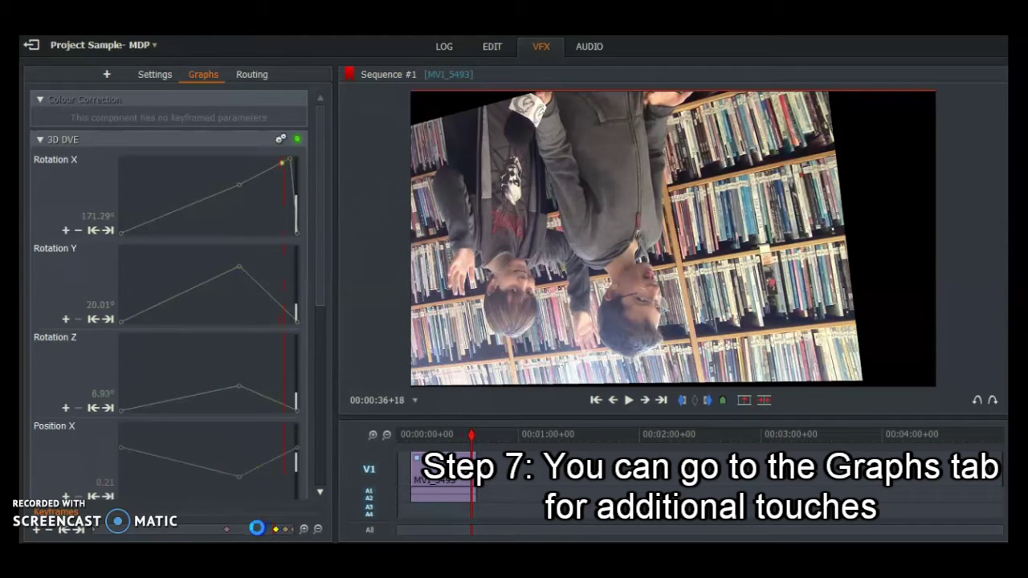
drag(256, 530, 258, 535)
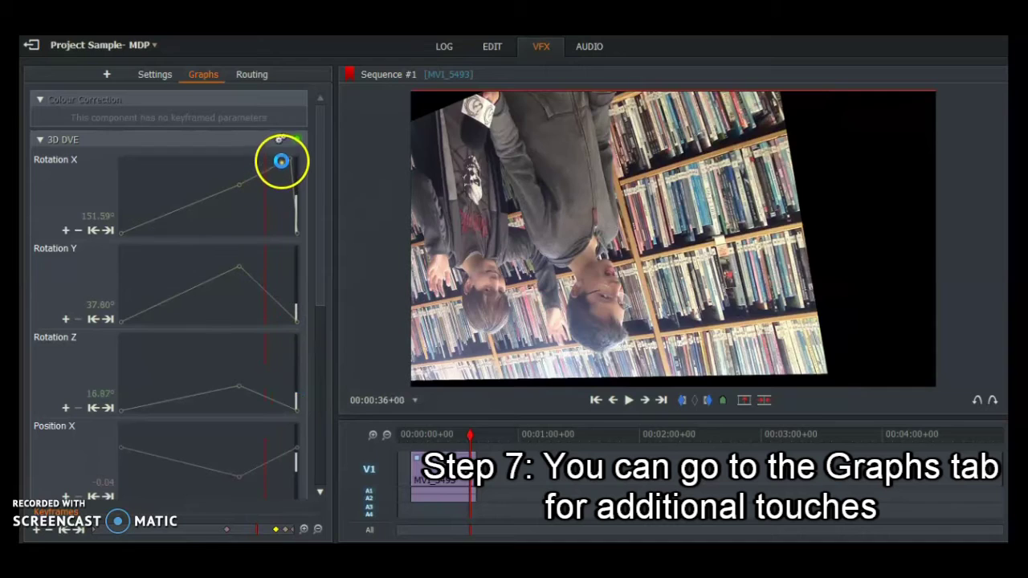
Step: Lower the Rotation X keyframe to 106.66° and the Rotation Y keyframe to 32.05°
click(270, 166)
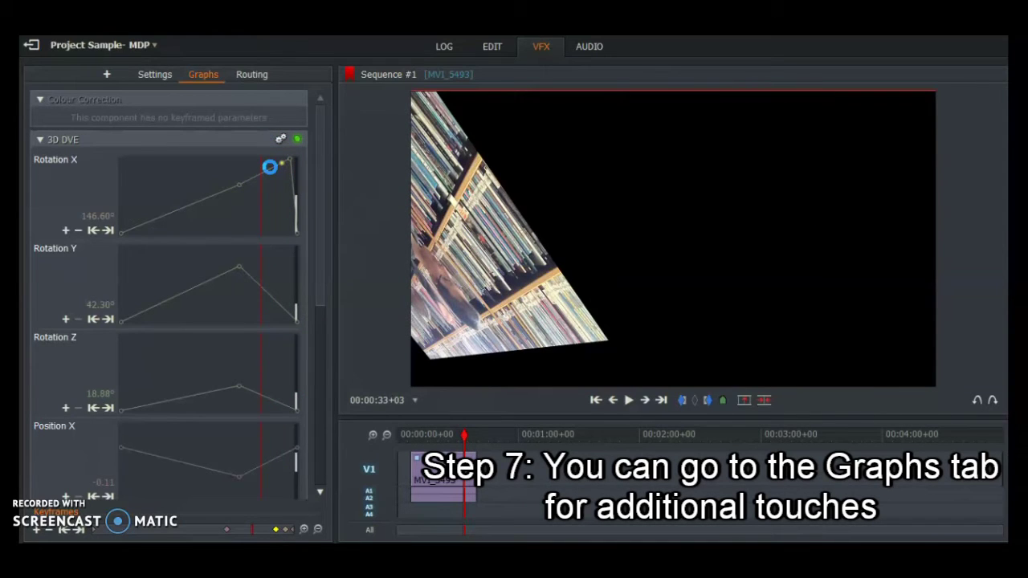
drag(270, 166, 276, 183)
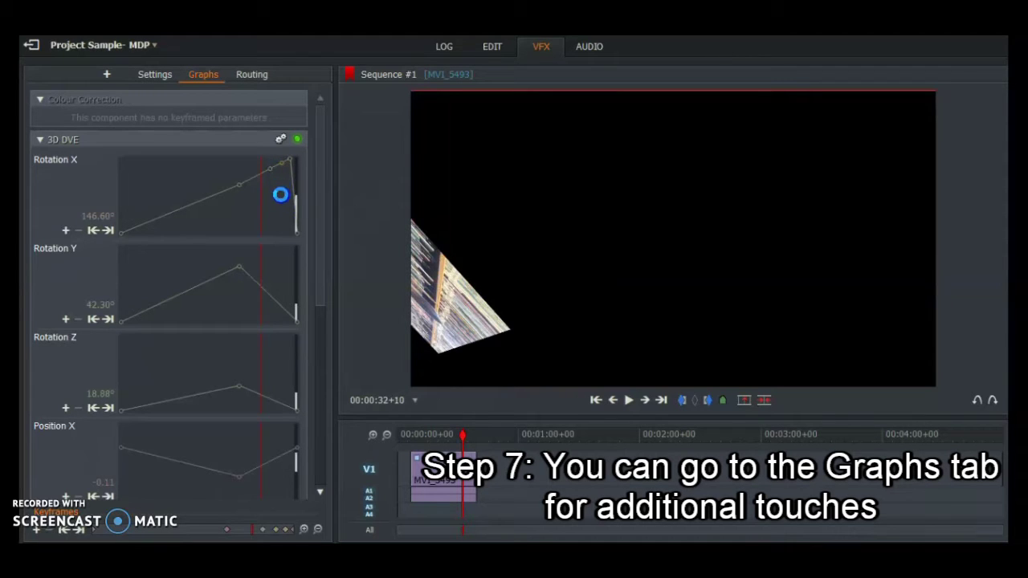
drag(271, 295, 275, 299)
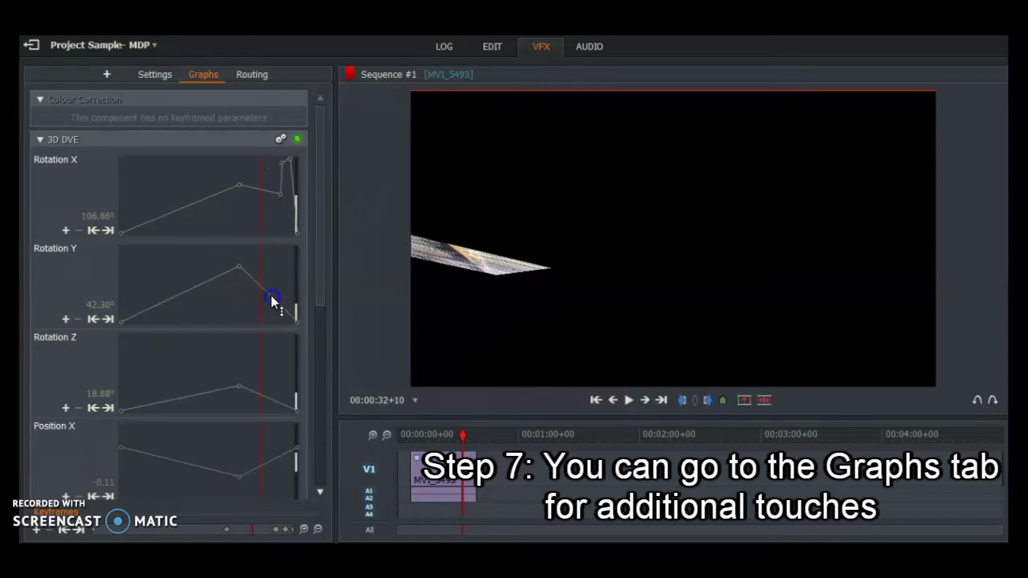
drag(272, 299, 273, 315)
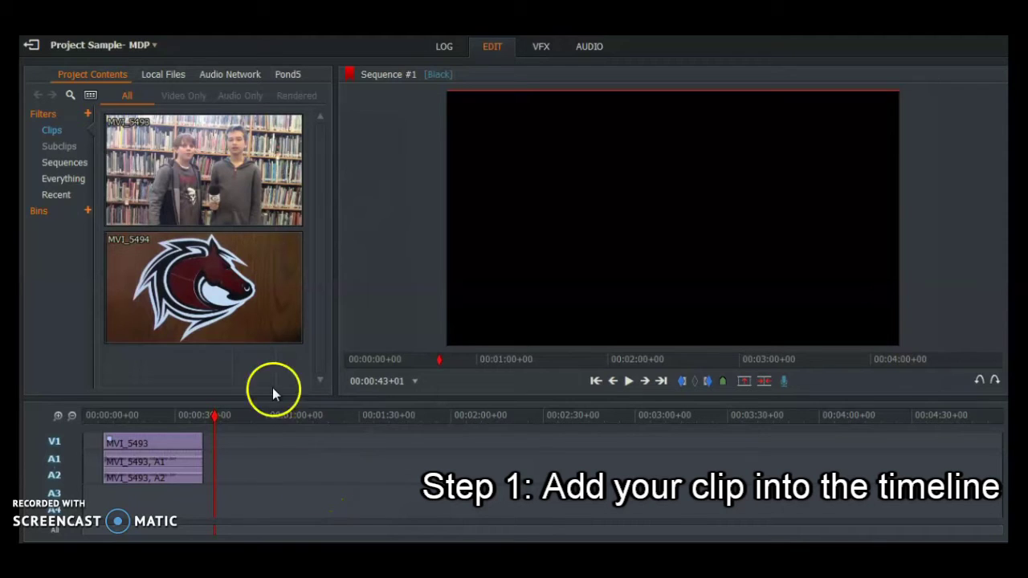
Step: Append the MVI_5494 logo clip after MVI_5493 and list the Text effect category
drag(165, 298, 209, 462)
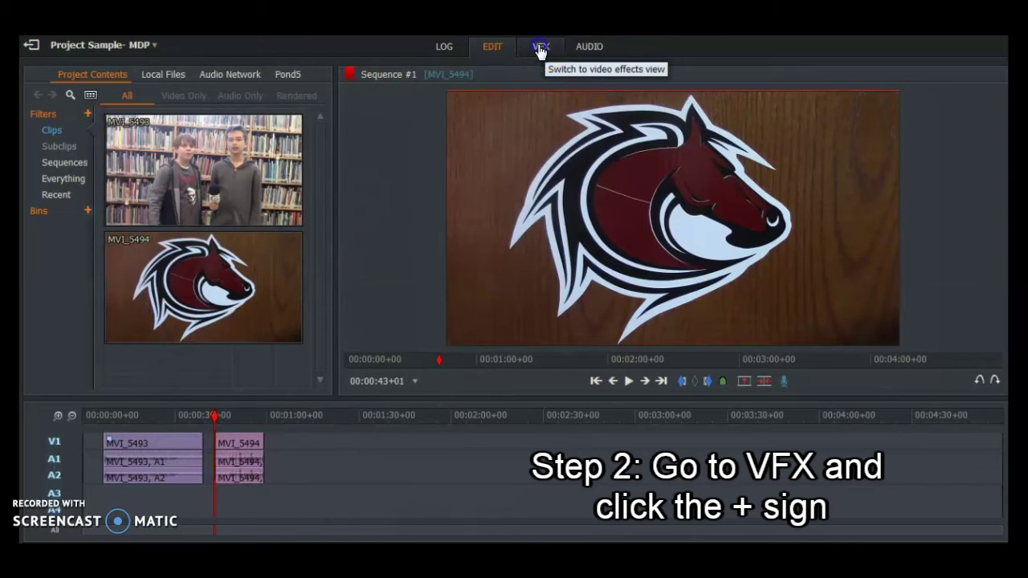
click(542, 48)
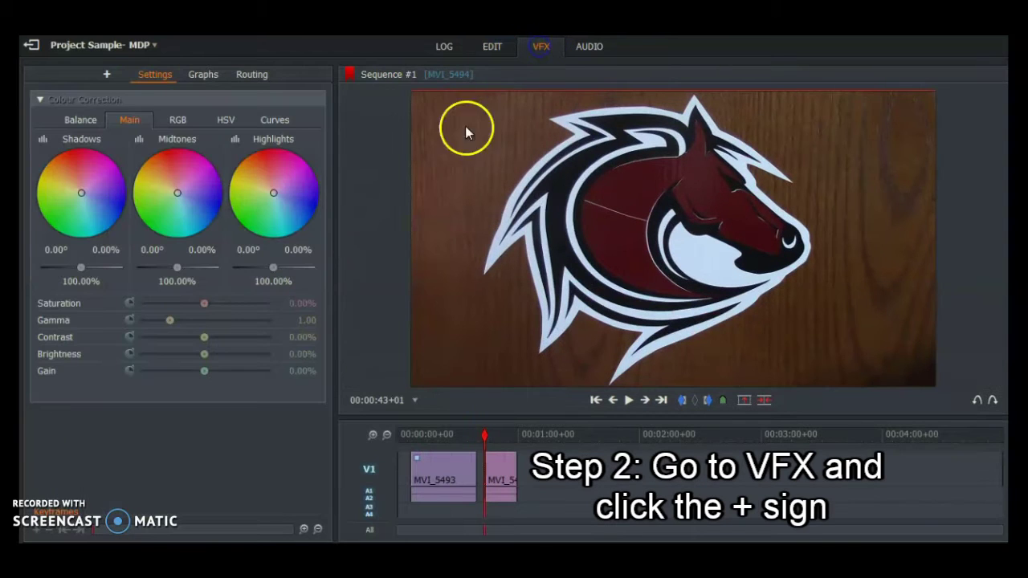
click(105, 75)
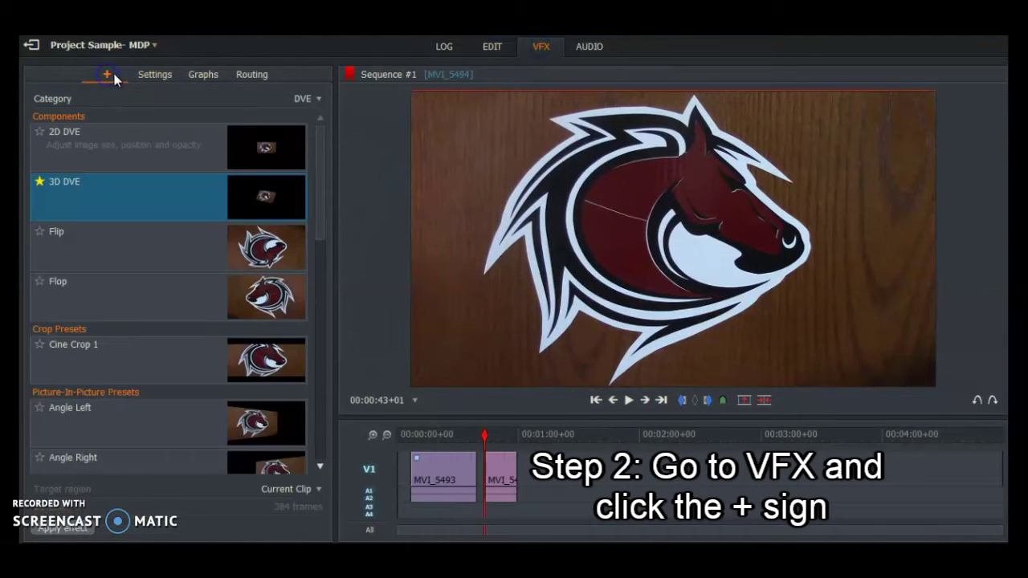
click(290, 98)
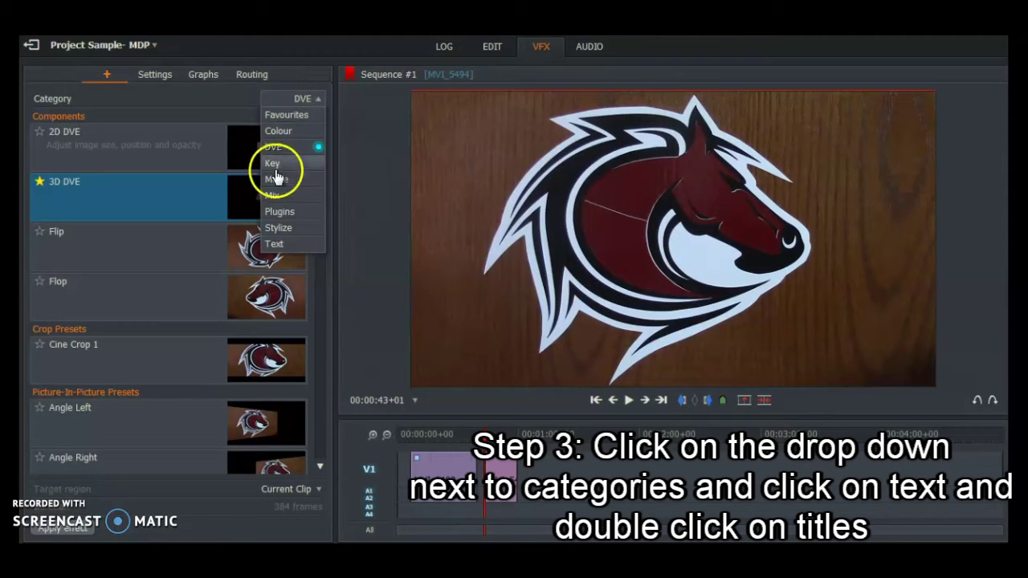
click(274, 242)
Step: Add a Titles effect and replace the Sample text with 'WBAM'
double_click(137, 252)
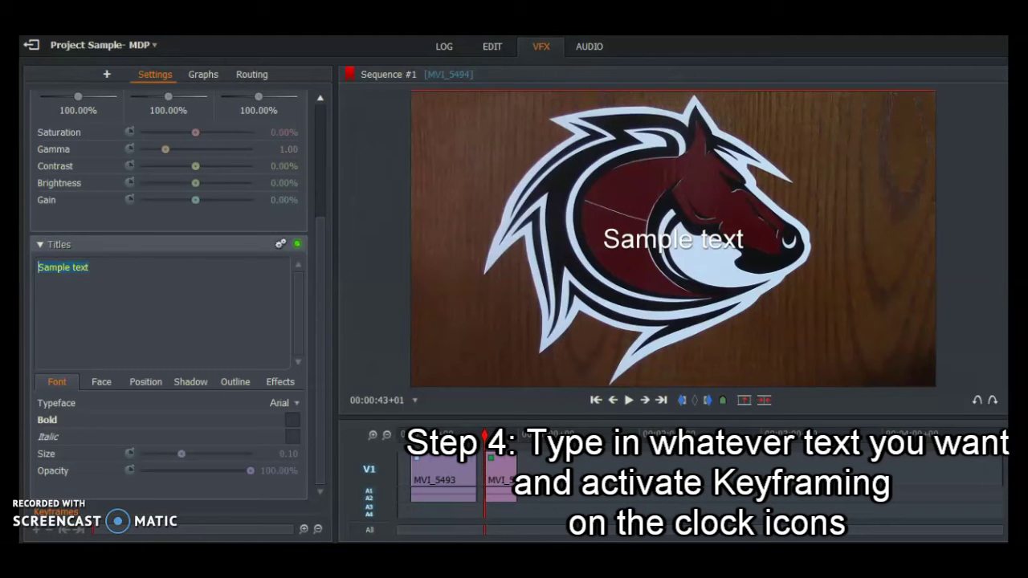
key(BackSpace)
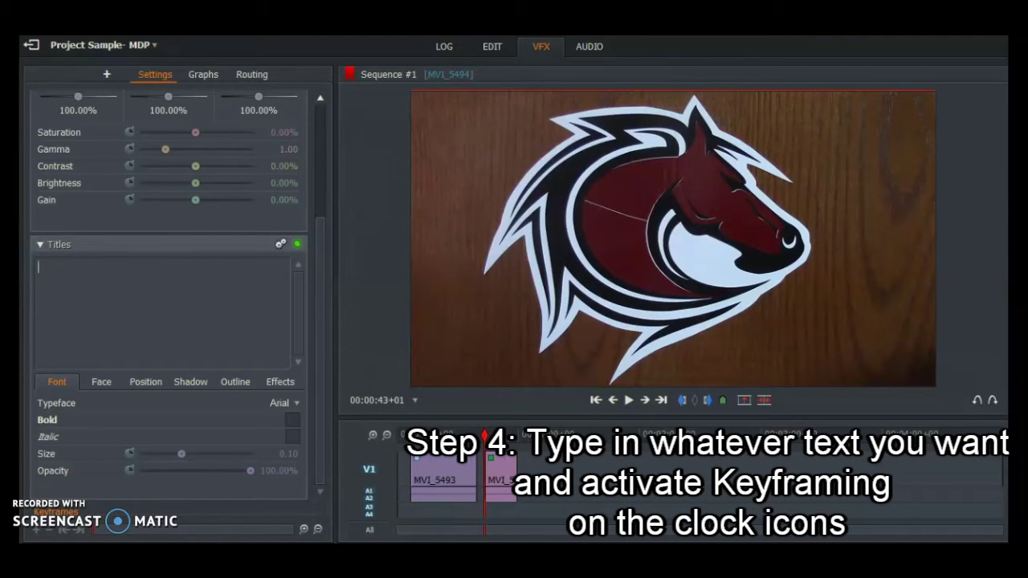
text(WBAM)
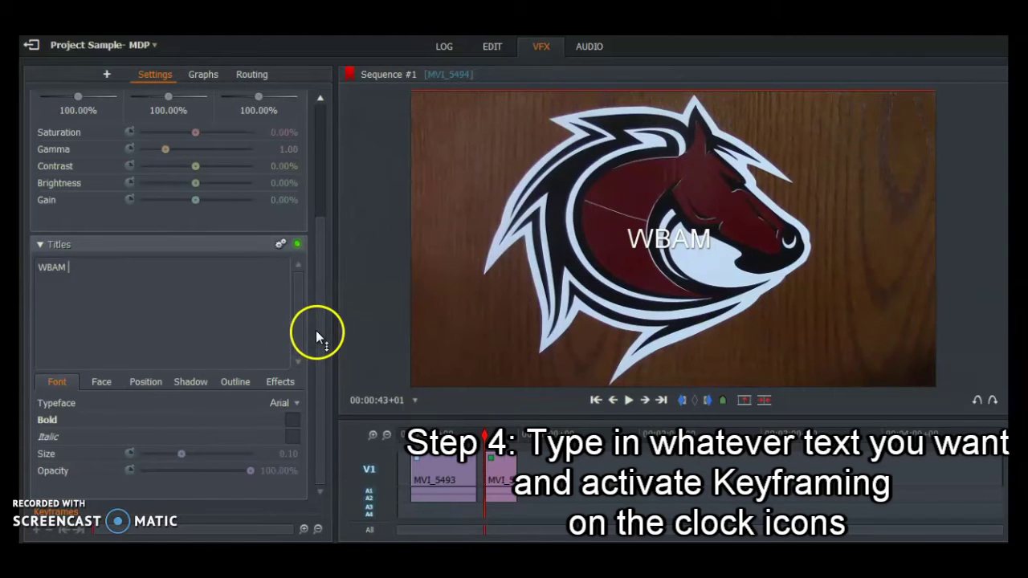
Step: Enable keyframing for the title size and its X and Y position
click(129, 455)
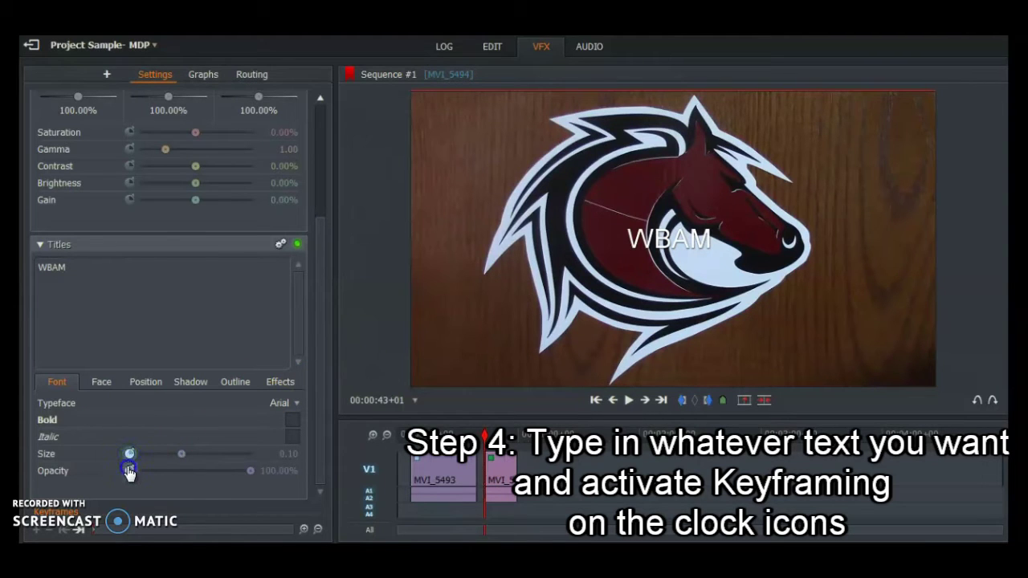
click(100, 382)
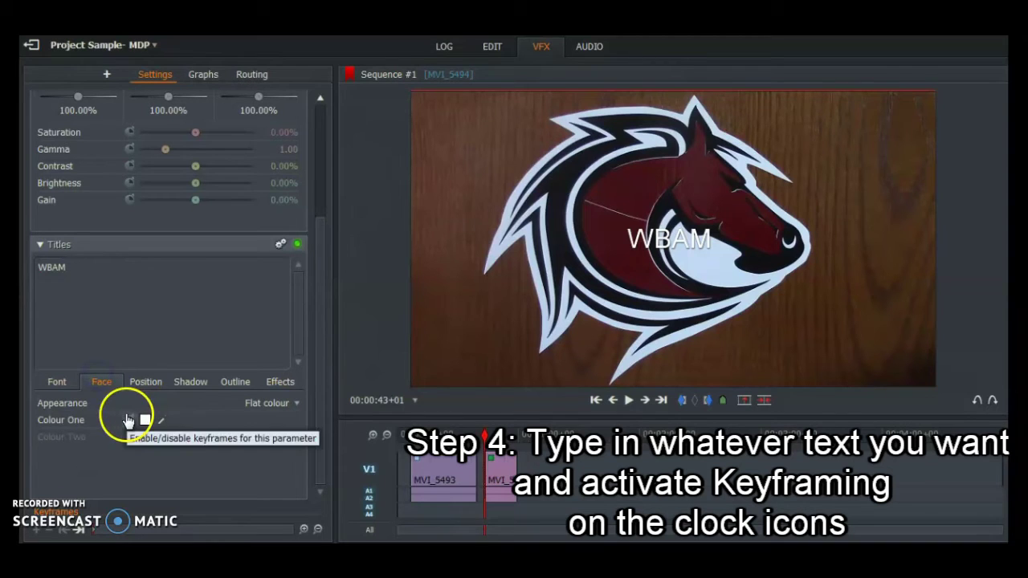
click(145, 382)
click(130, 403)
click(130, 419)
Step: Enable keyframing for shadow colour and X/Y offset, plus outline colour and size
click(180, 382)
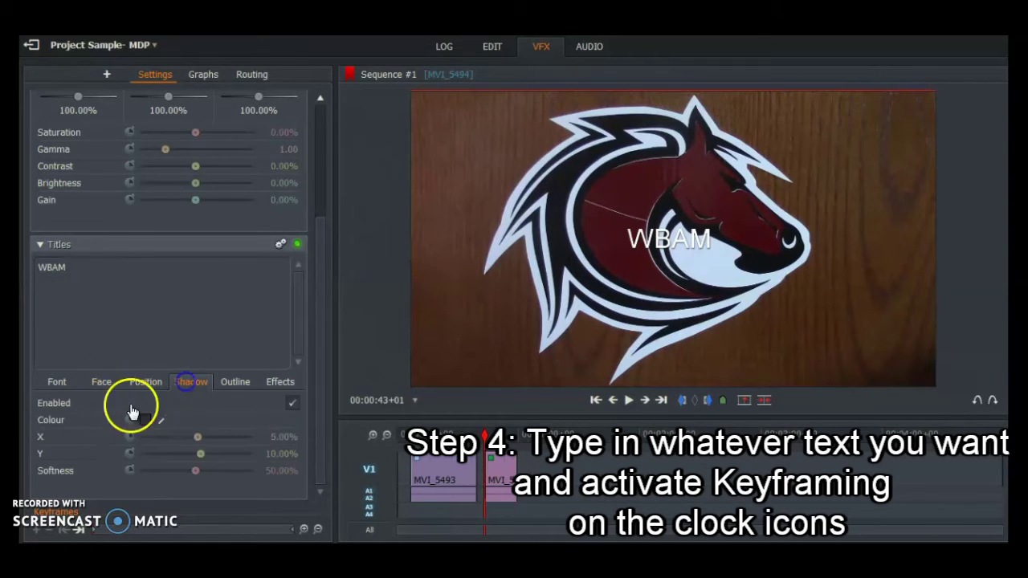
click(130, 419)
click(130, 436)
click(129, 453)
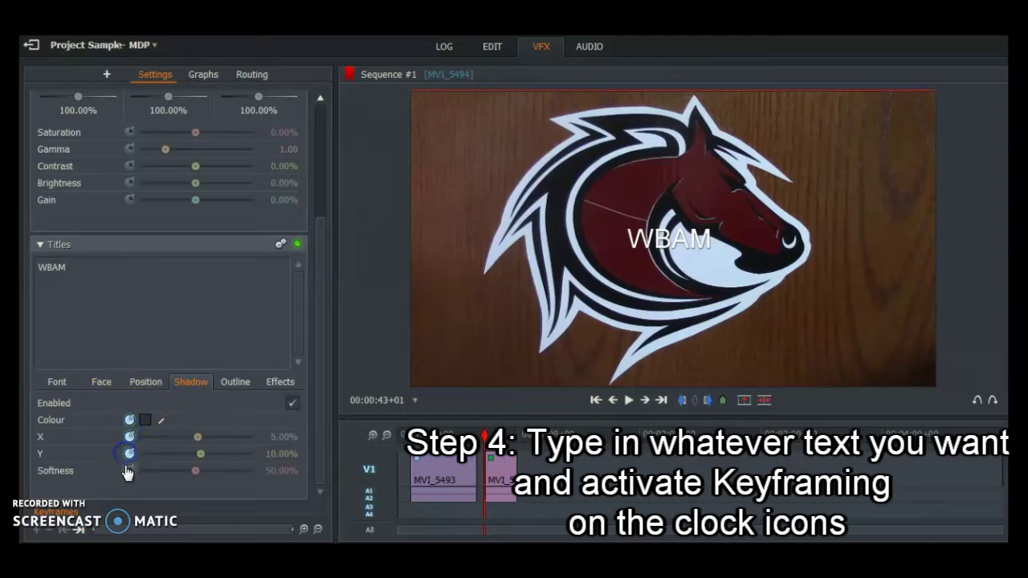
click(236, 381)
click(130, 419)
click(128, 437)
click(59, 383)
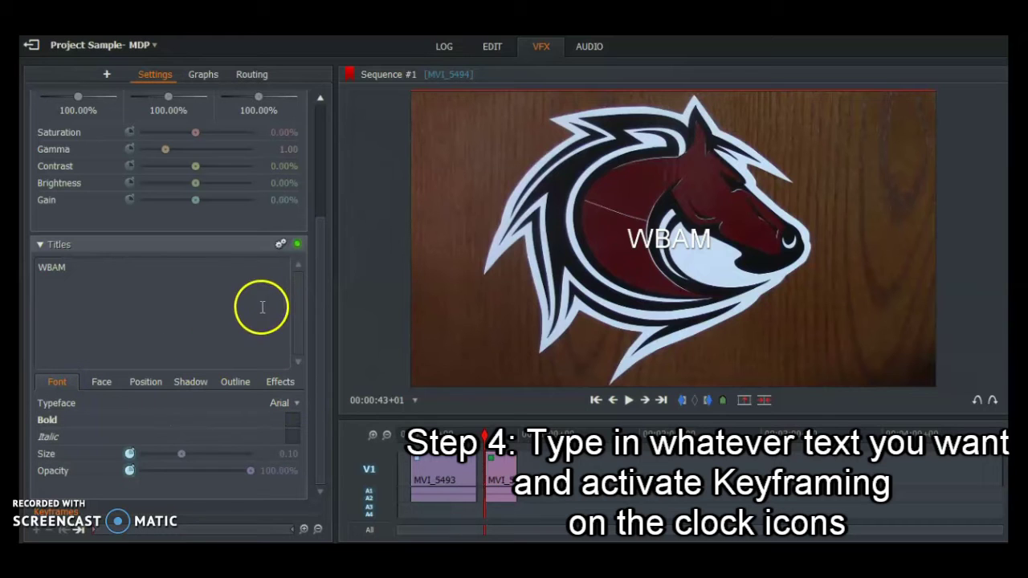
click(296, 245)
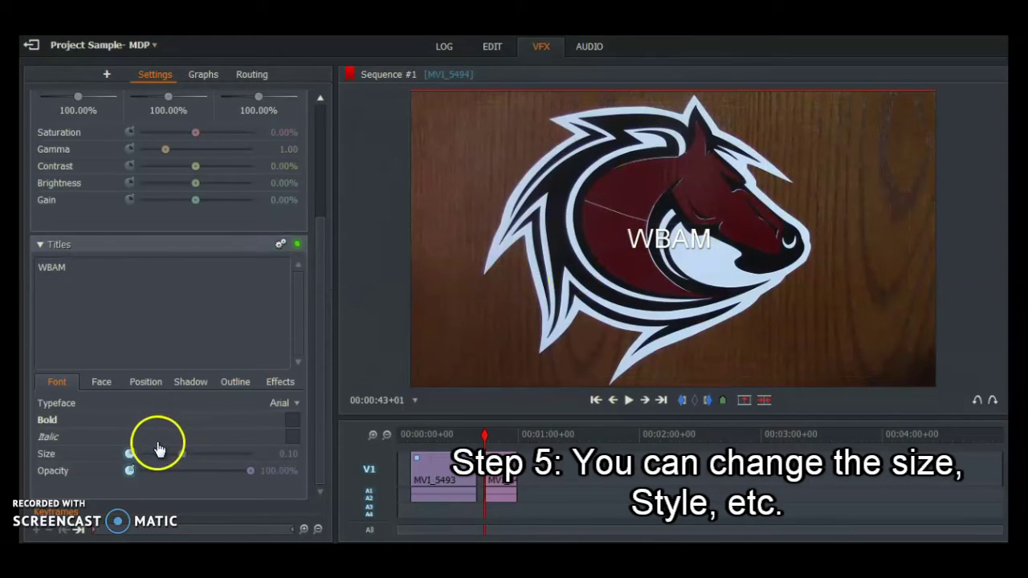
Step: Set the WBAM title to size 0.24 in Impact, keeping opacity at 100.00%
drag(180, 453, 239, 454)
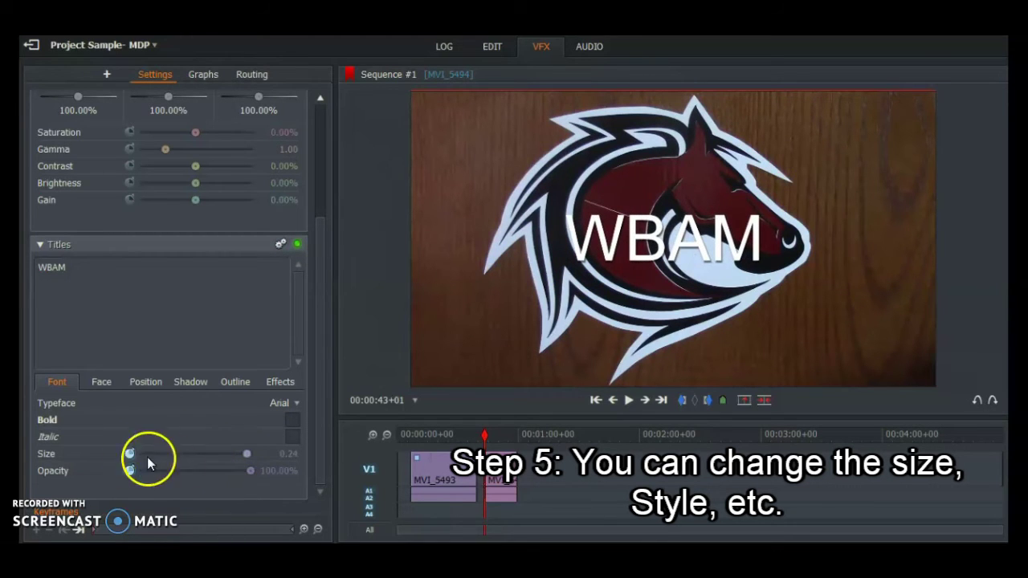
drag(250, 470, 275, 475)
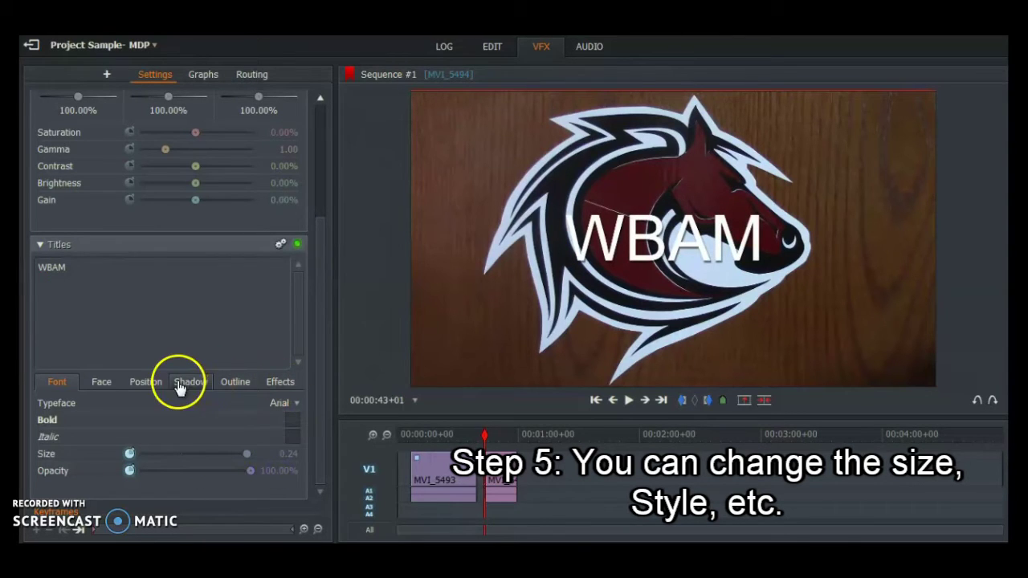
click(301, 403)
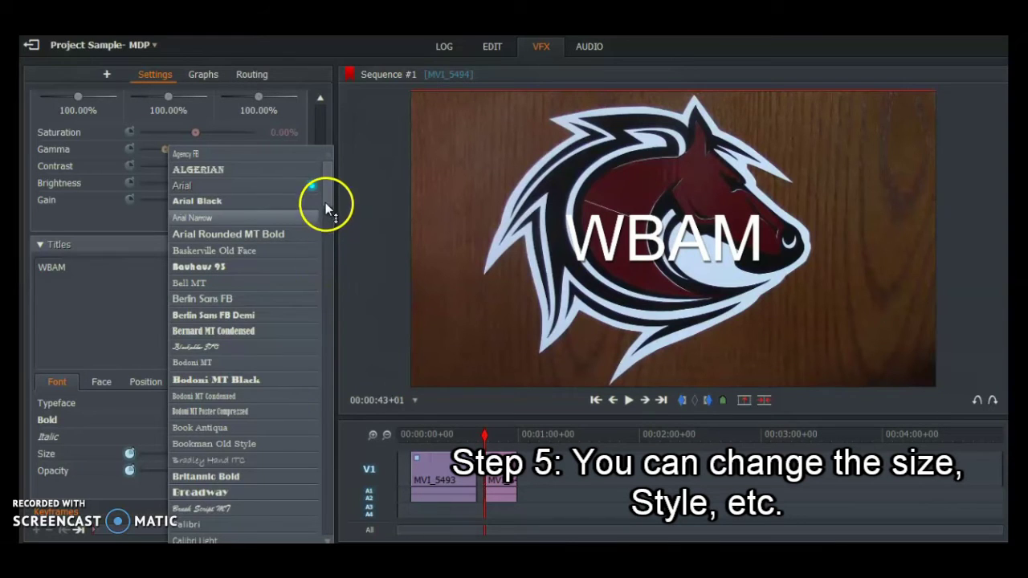
drag(327, 197, 320, 329)
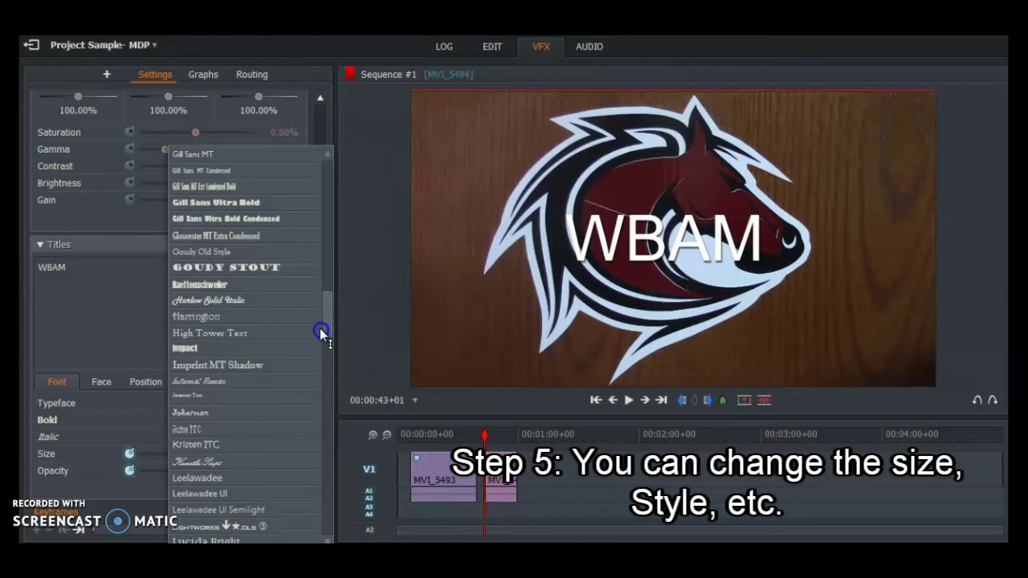
click(231, 344)
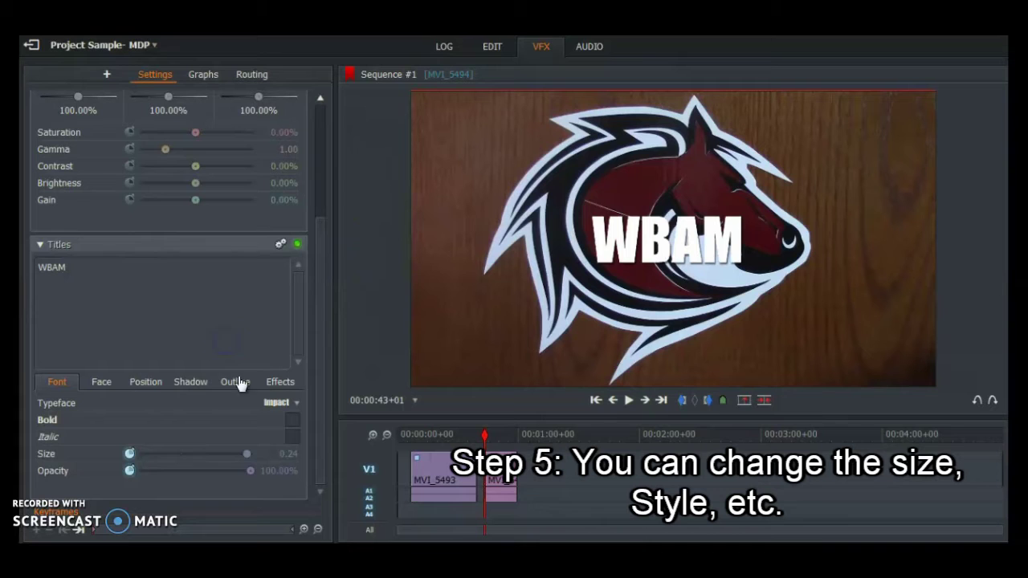
click(101, 383)
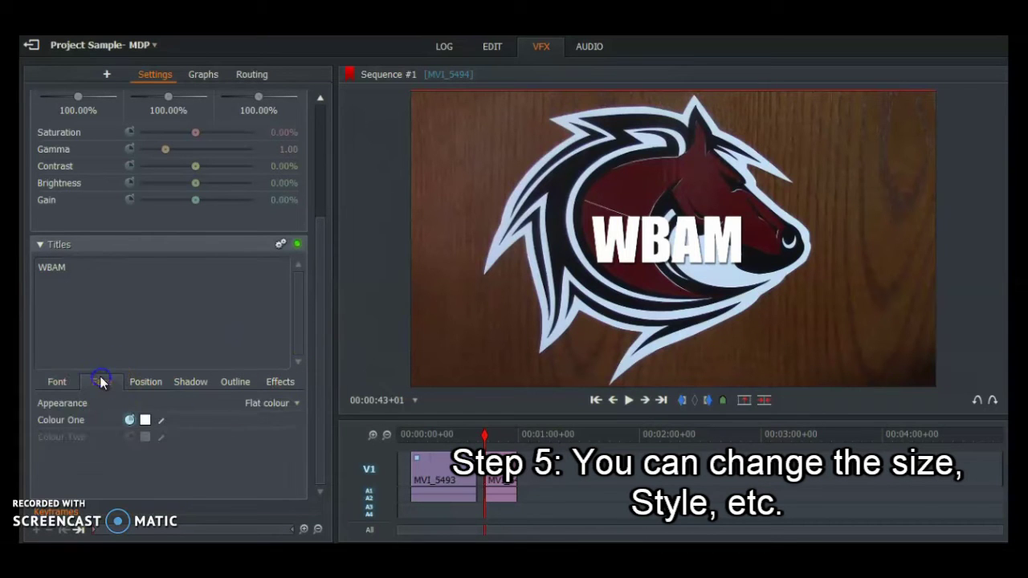
Step: Move the title to the lower left at X 21.33%, Y 78.67%
click(145, 383)
drag(195, 402, 228, 420)
click(143, 439)
mouse_move(143, 440)
mouse_down()
mouse_move(170, 441)
mouse_move(142, 442)
mouse_up()
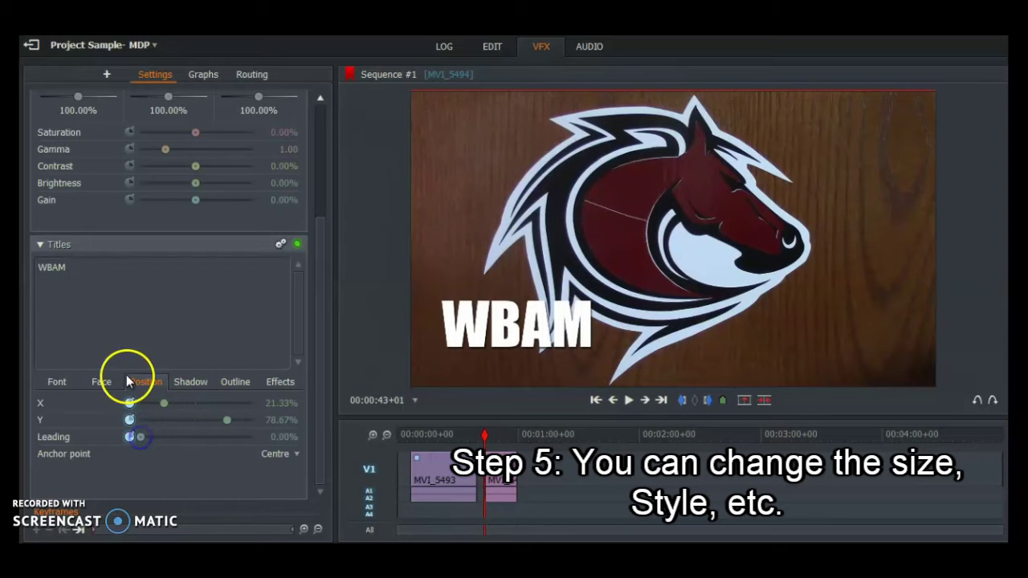
Step: Push the drop shadow's X offset to 32.00%
click(191, 383)
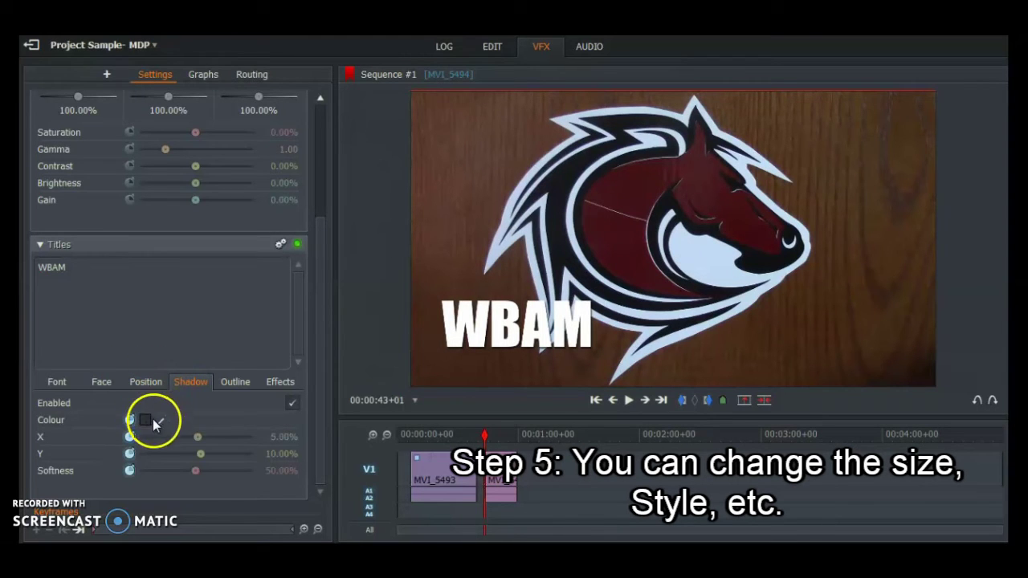
mouse_move(198, 437)
mouse_down()
mouse_move(246, 435)
mouse_move(213, 436)
mouse_move(212, 456)
mouse_move(223, 454)
mouse_move(205, 456)
mouse_move(286, 454)
mouse_move(128, 454)
mouse_move(195, 455)
mouse_up()
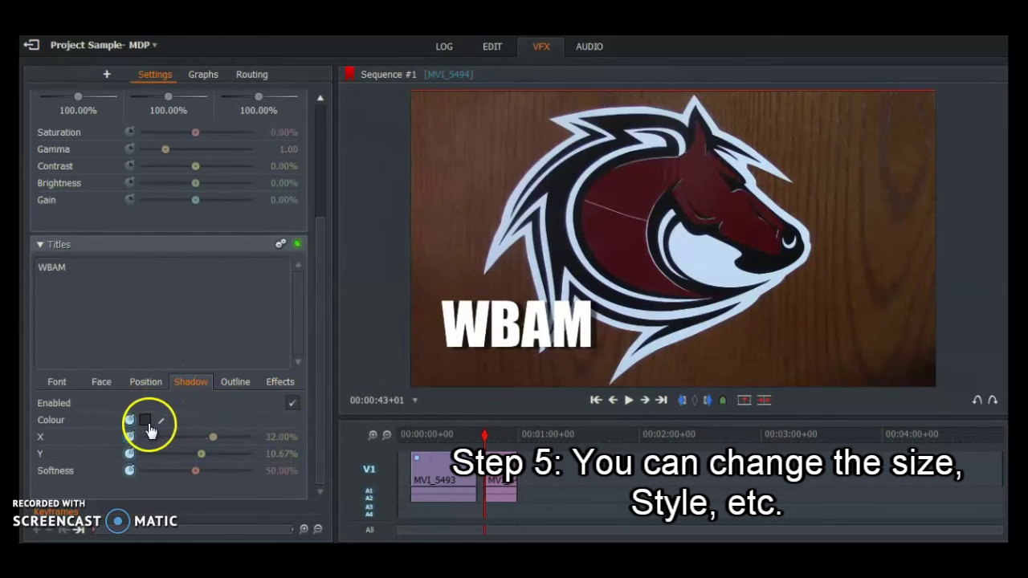
click(162, 421)
Step: Change the WBAM drop shadow colour to dark navy blue 051232
click(143, 423)
click(146, 421)
mouse_move(257, 325)
mouse_down()
mouse_move(254, 285)
mouse_move(280, 292)
mouse_move(285, 337)
mouse_move(241, 384)
mouse_up()
click(160, 430)
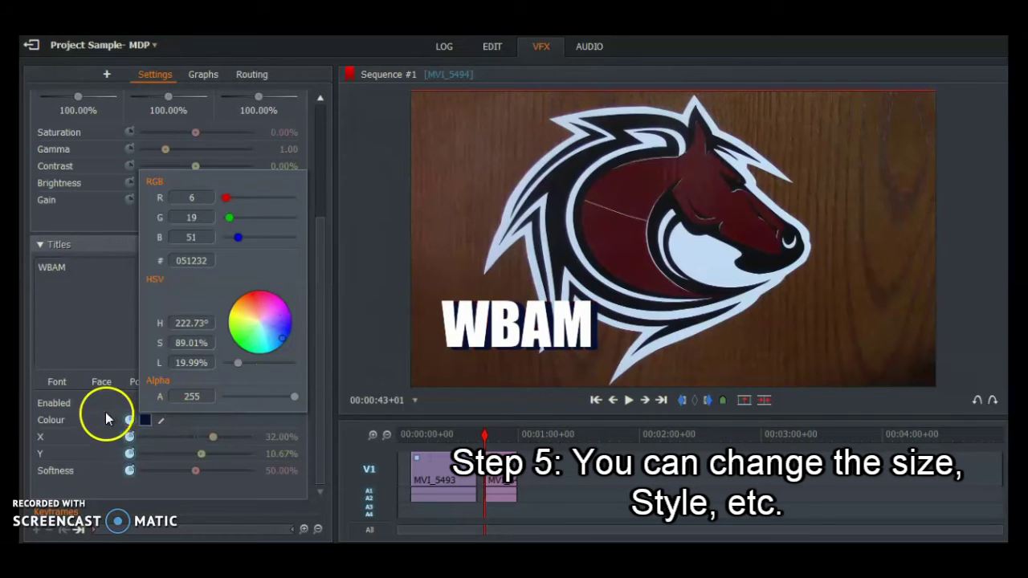
click(196, 416)
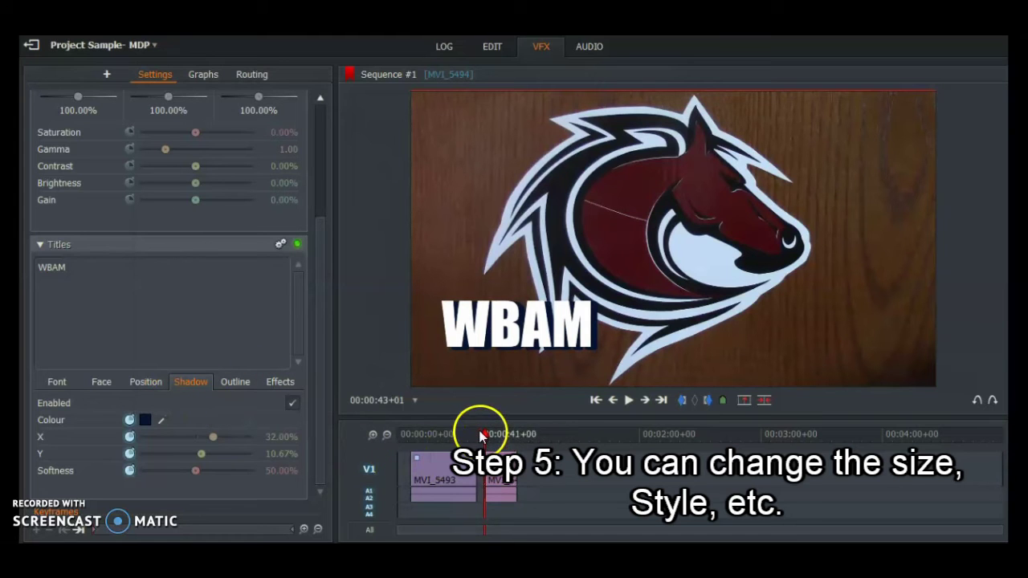
Step: At 00:00:52+16, shrink the WBAM title to size 0.01 at about 53% opacity
drag(486, 436, 505, 438)
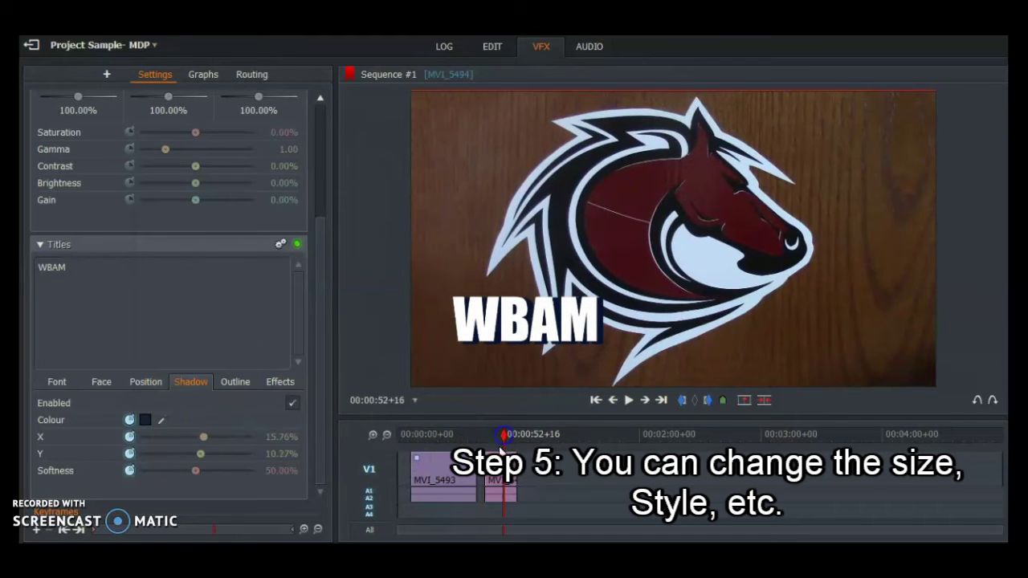
click(378, 412)
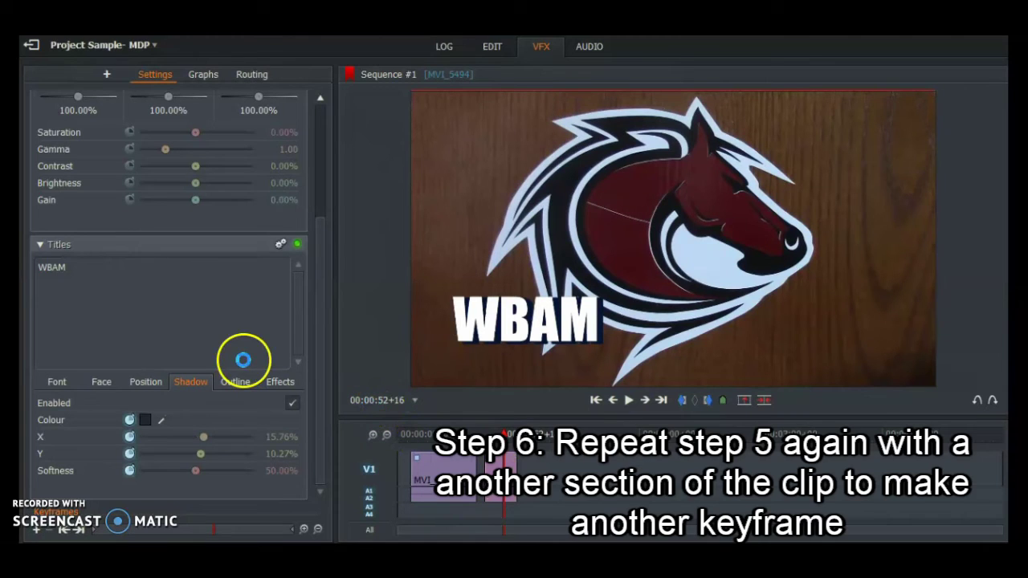
click(58, 382)
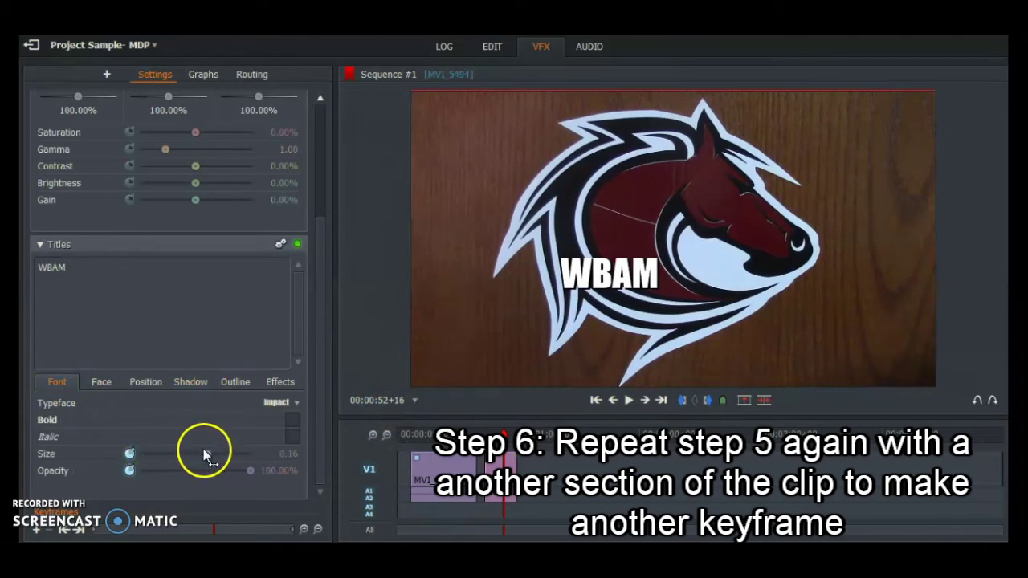
click(153, 456)
drag(136, 454, 140, 457)
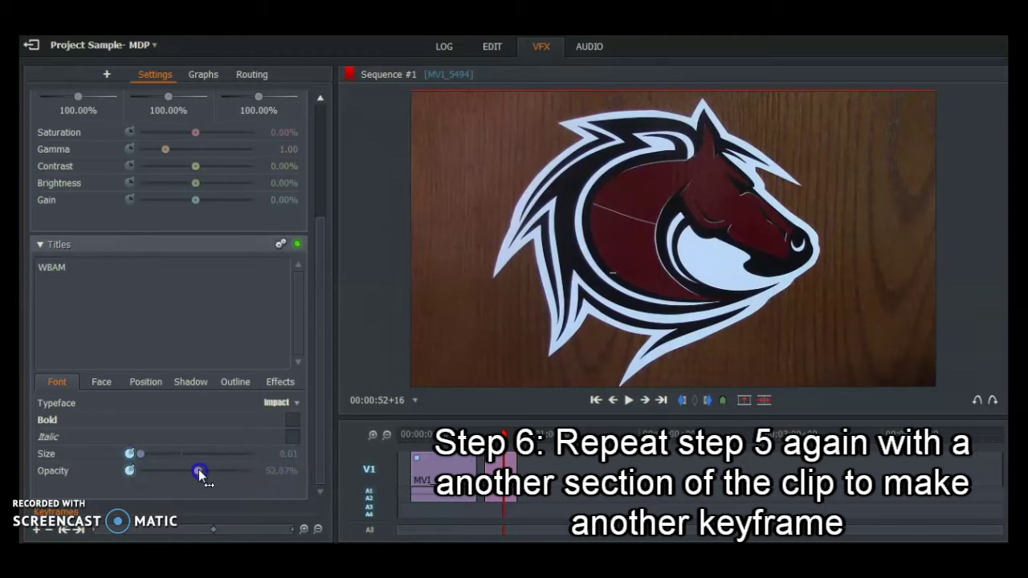
click(105, 382)
Step: Move the title to X 9.33%, Y 21.33%, then advance the playhead to 00:00:57+01
click(146, 384)
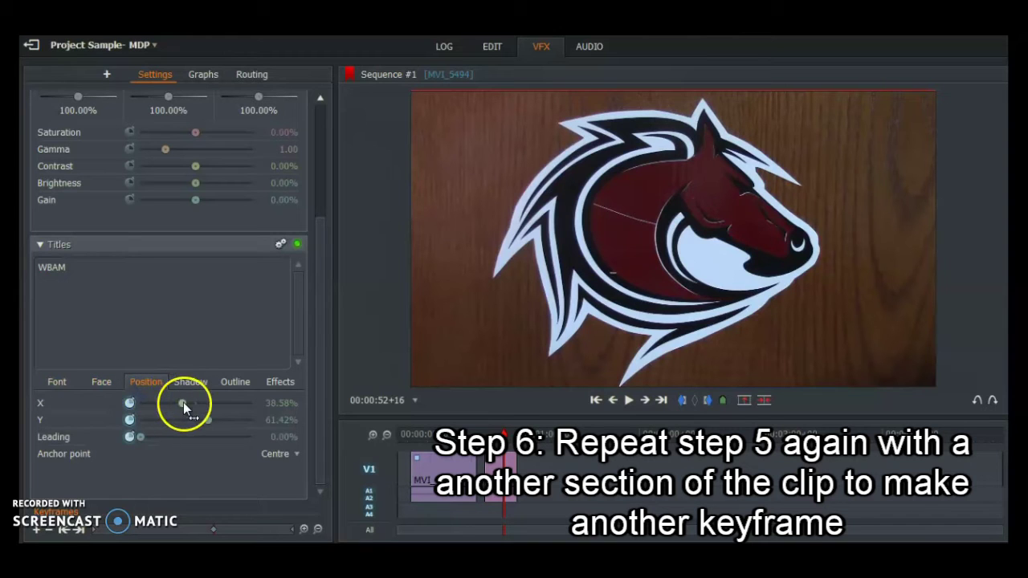
drag(194, 400, 157, 403)
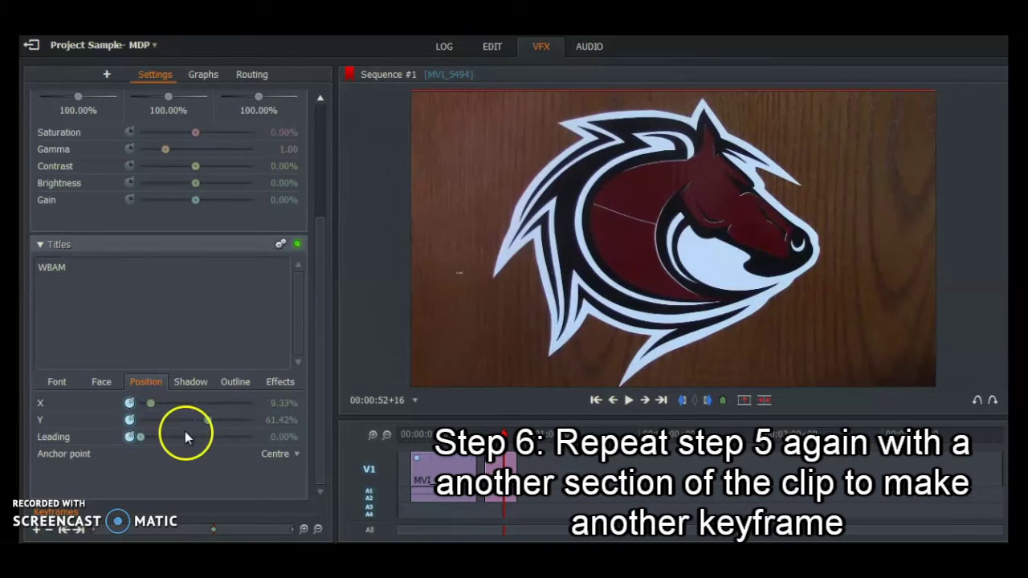
drag(205, 429, 164, 423)
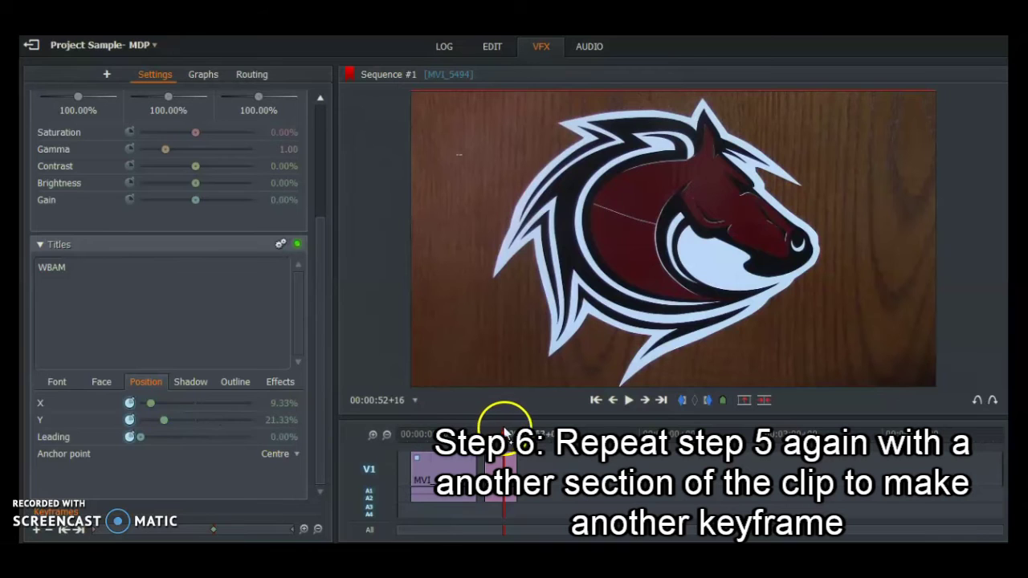
drag(504, 434, 513, 435)
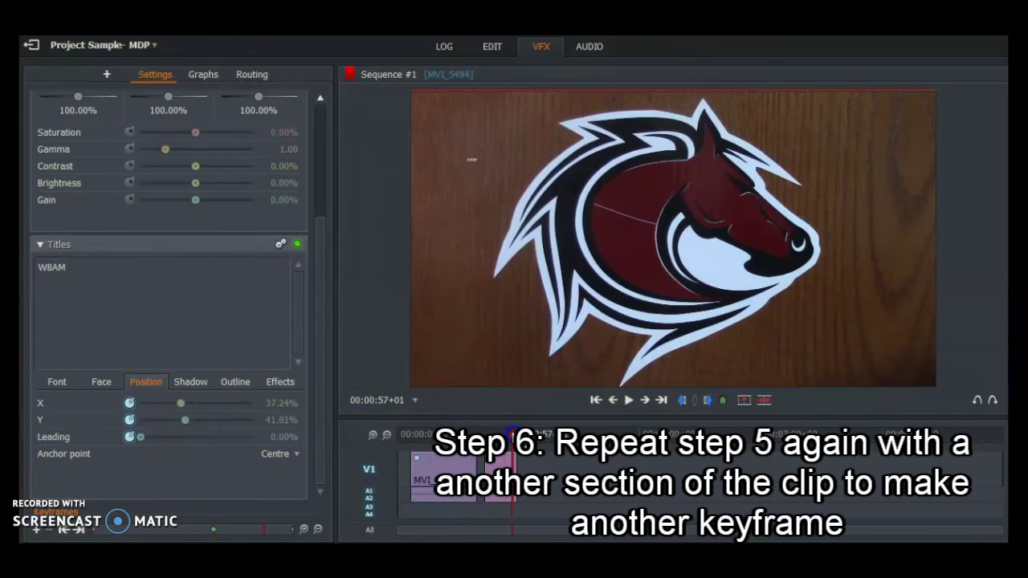
click(286, 454)
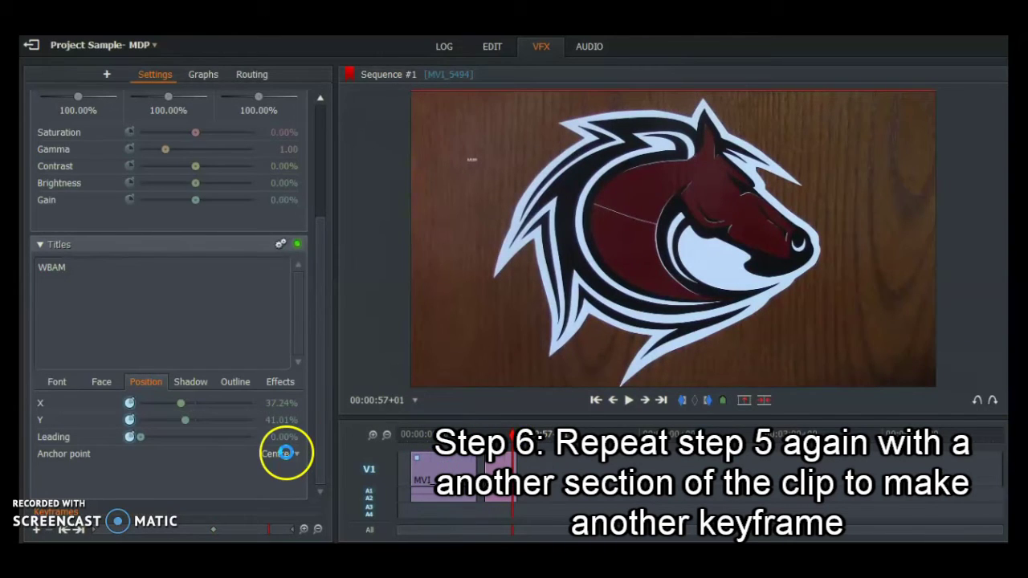
Step: Switch the title to Matura MT Script Capitals, enlarge it, and place it at X 50.67%, Y 76.67%
click(69, 386)
click(276, 402)
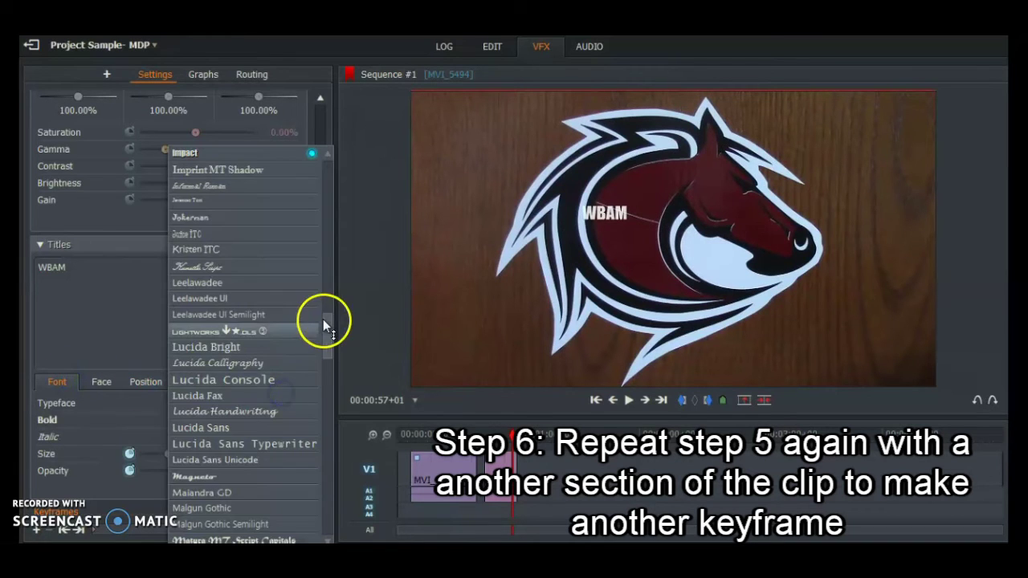
drag(326, 327, 323, 351)
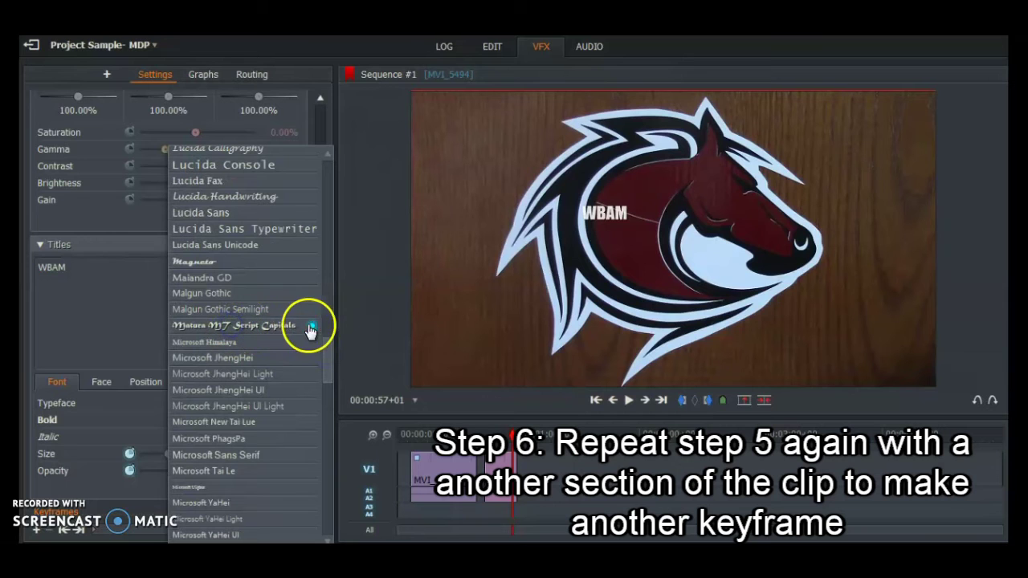
click(329, 353)
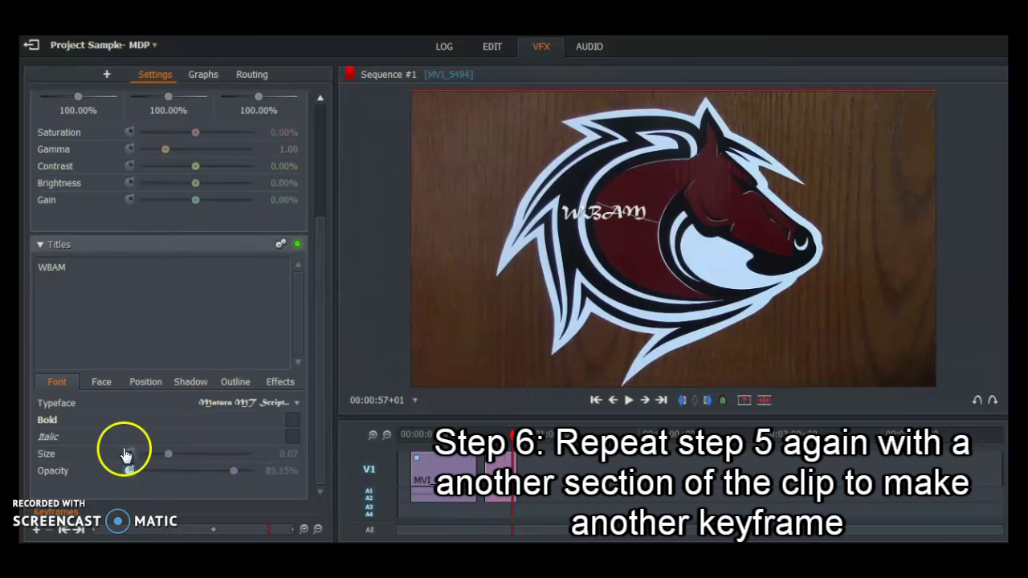
drag(167, 456, 278, 456)
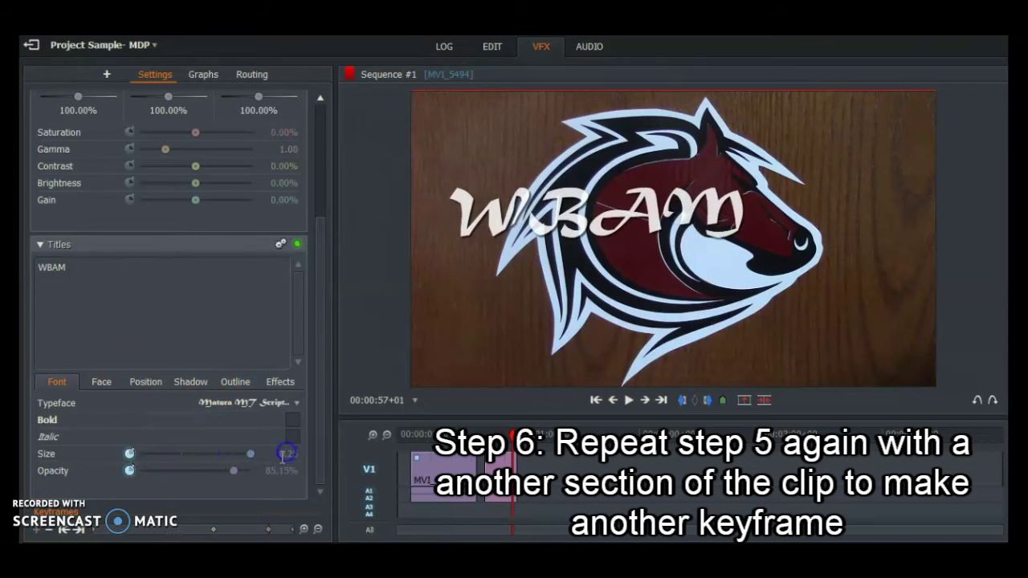
click(144, 383)
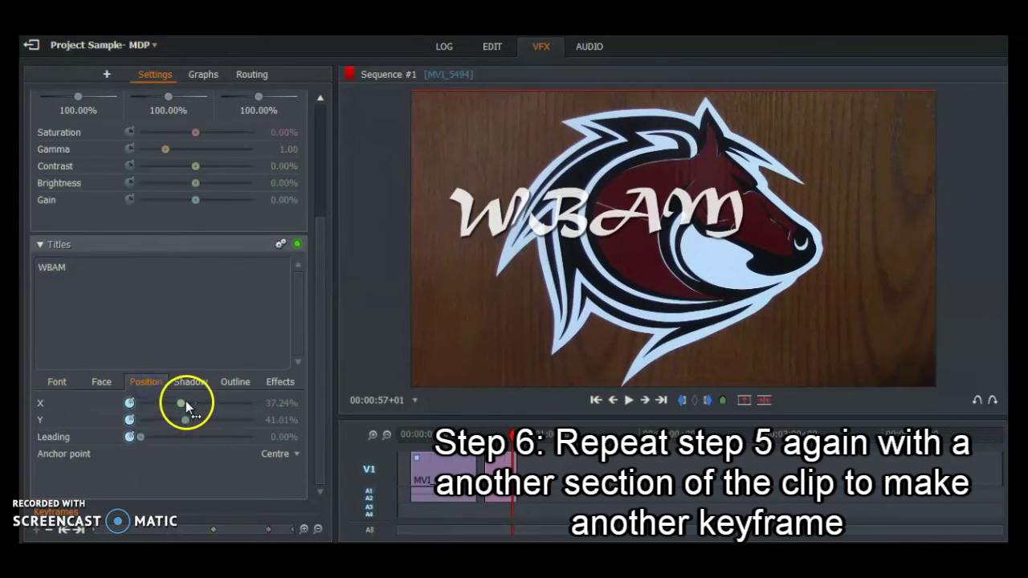
drag(180, 402, 227, 419)
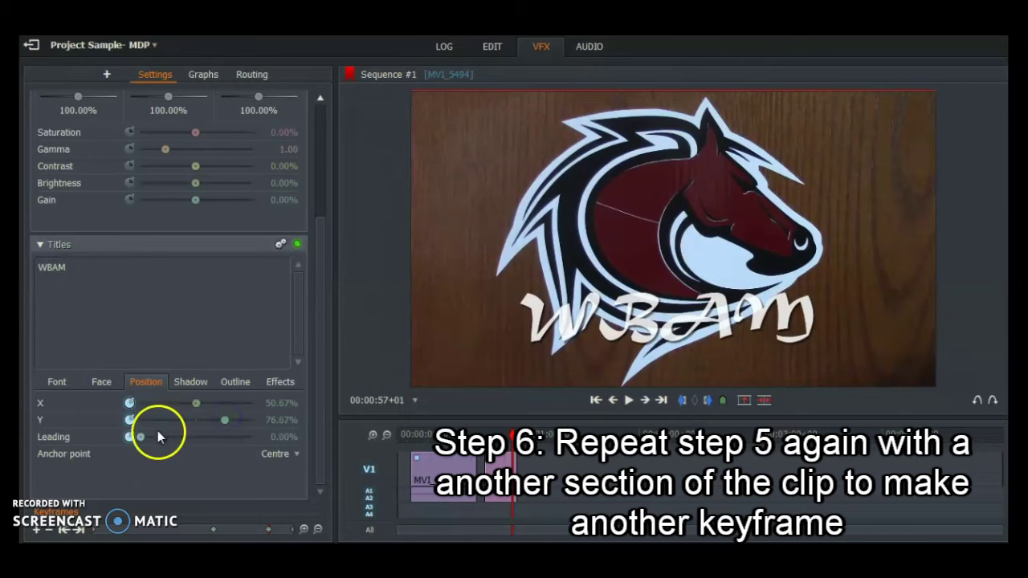
Step: Enable a black outline on the WBAM title at 100% size
click(226, 384)
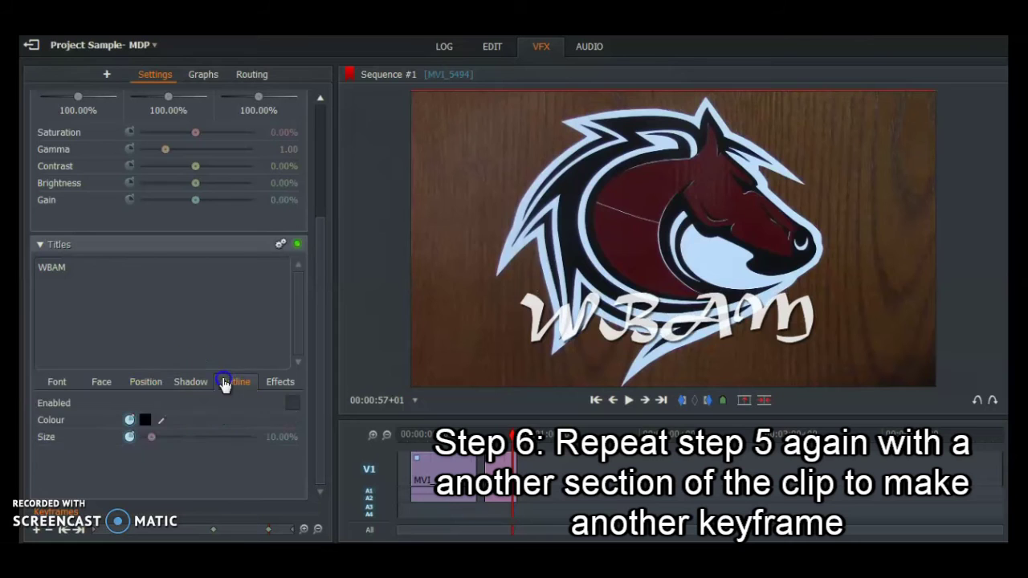
click(146, 422)
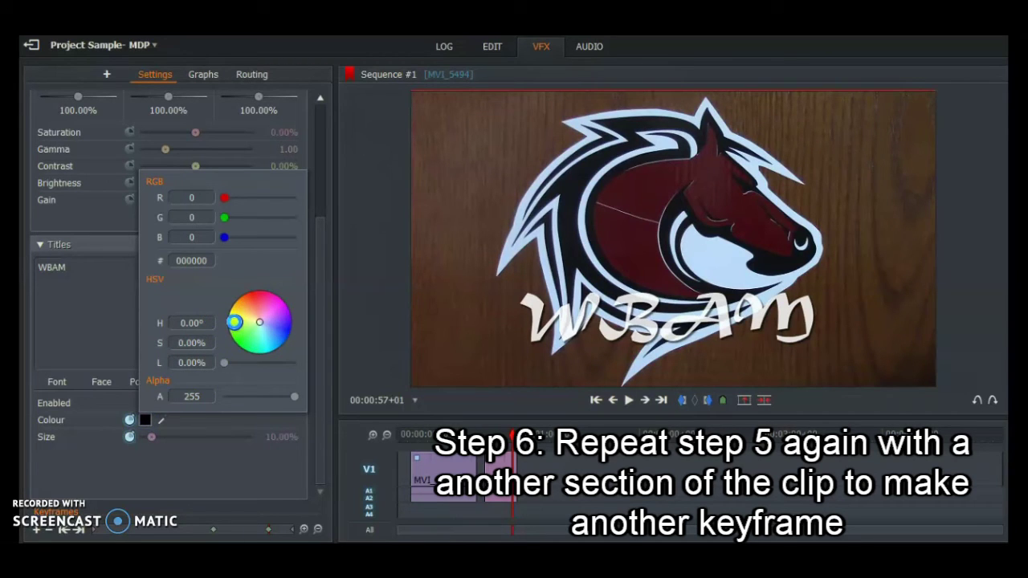
drag(236, 317, 233, 310)
click(214, 358)
click(150, 438)
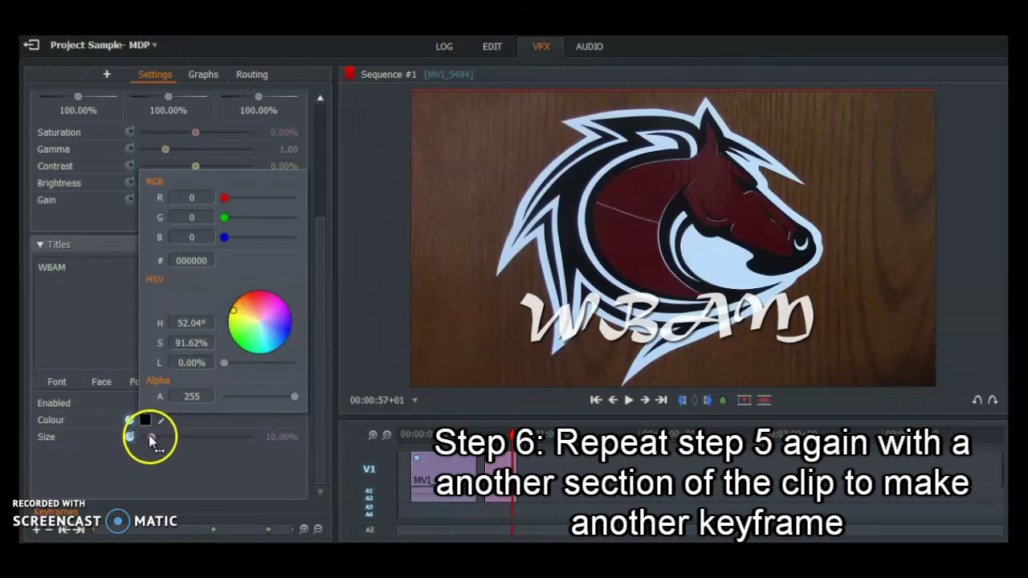
drag(152, 436, 262, 432)
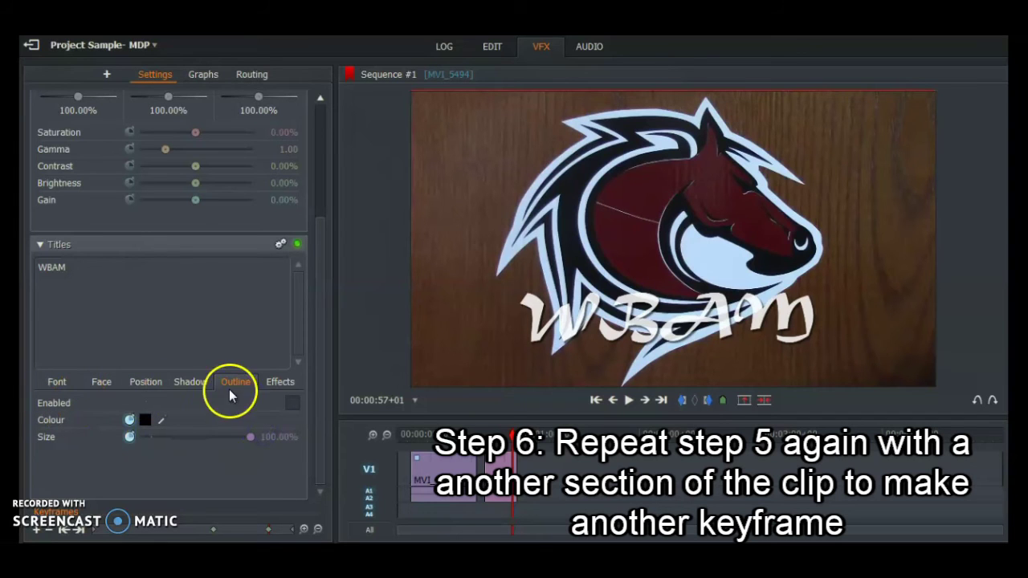
click(294, 403)
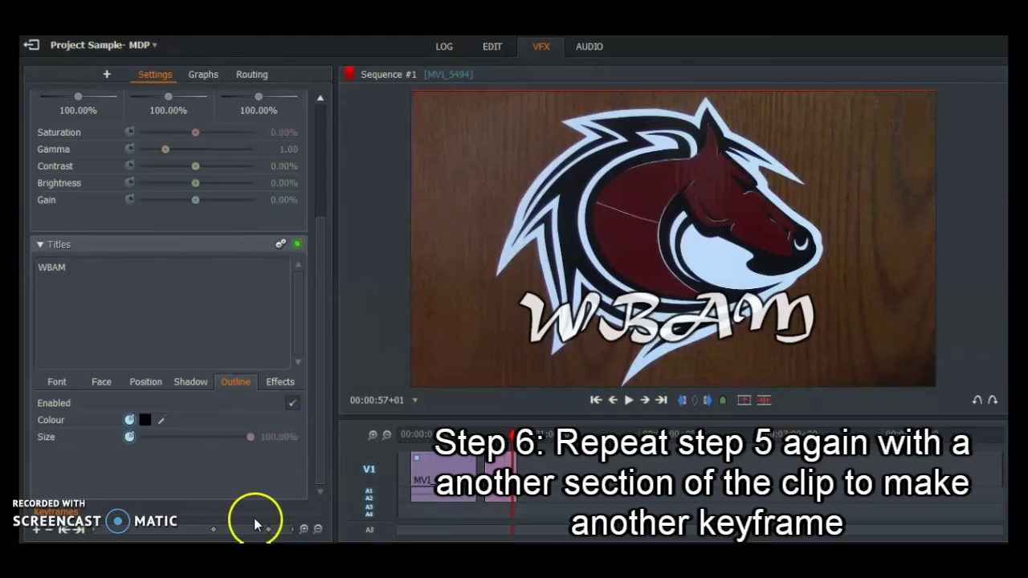
click(218, 530)
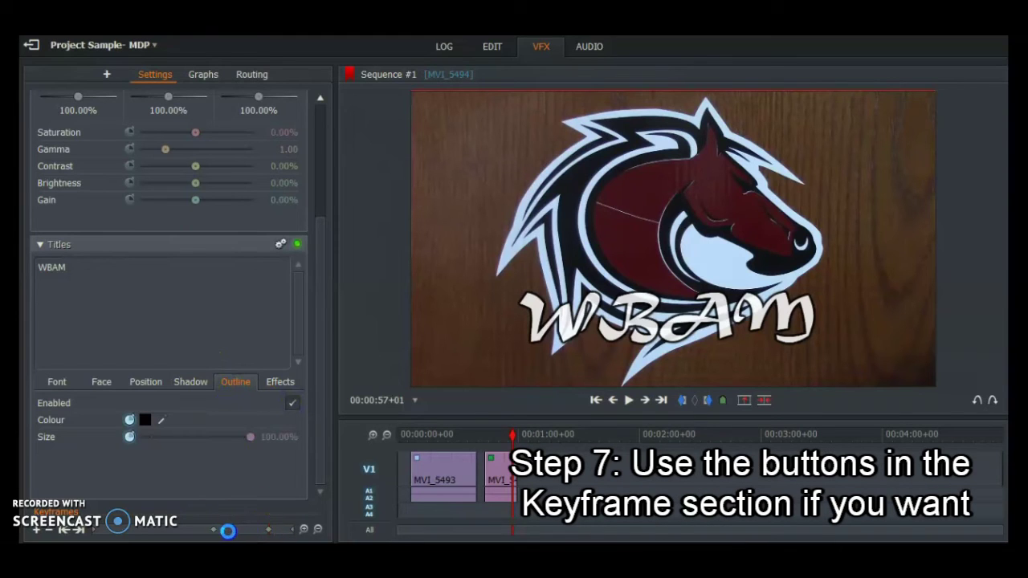
Step: Scrub between the title's keyframes (53+01, 54+20, 54+09) to preview, then display the keyframe graphs
drag(226, 531, 215, 533)
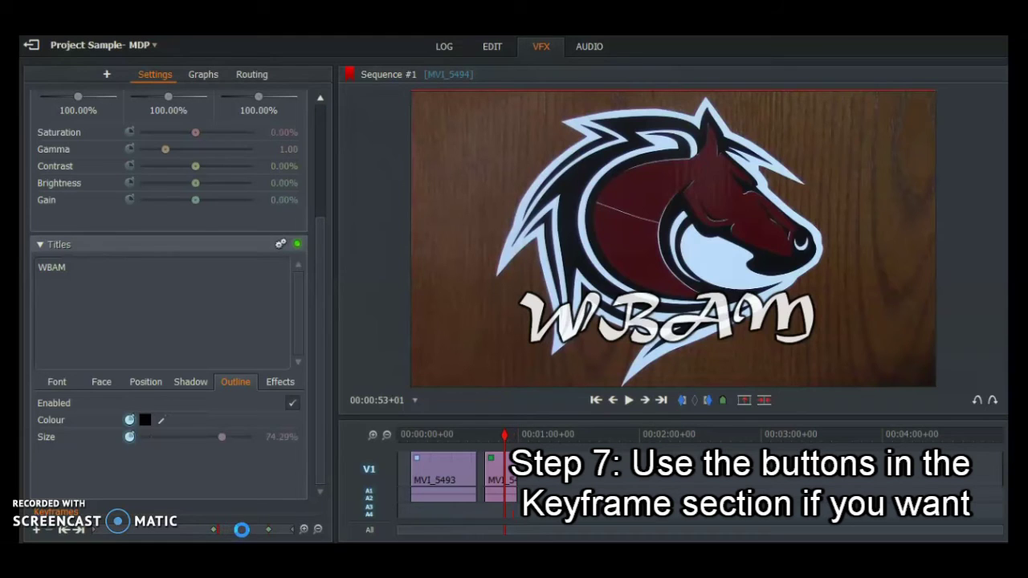
click(240, 529)
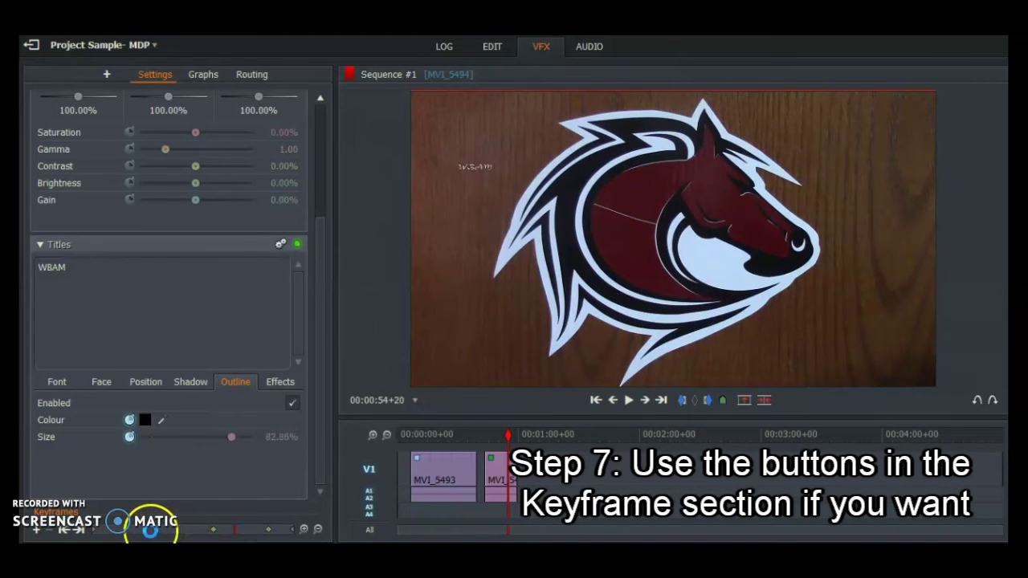
mouse_move(234, 531)
mouse_down()
mouse_move(88, 522)
mouse_move(210, 521)
mouse_up()
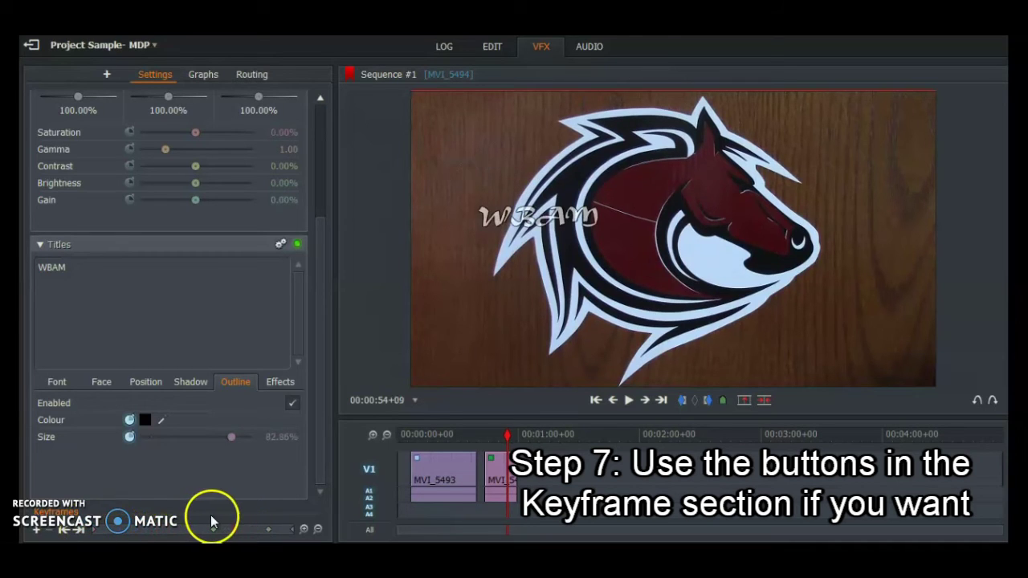
click(78, 532)
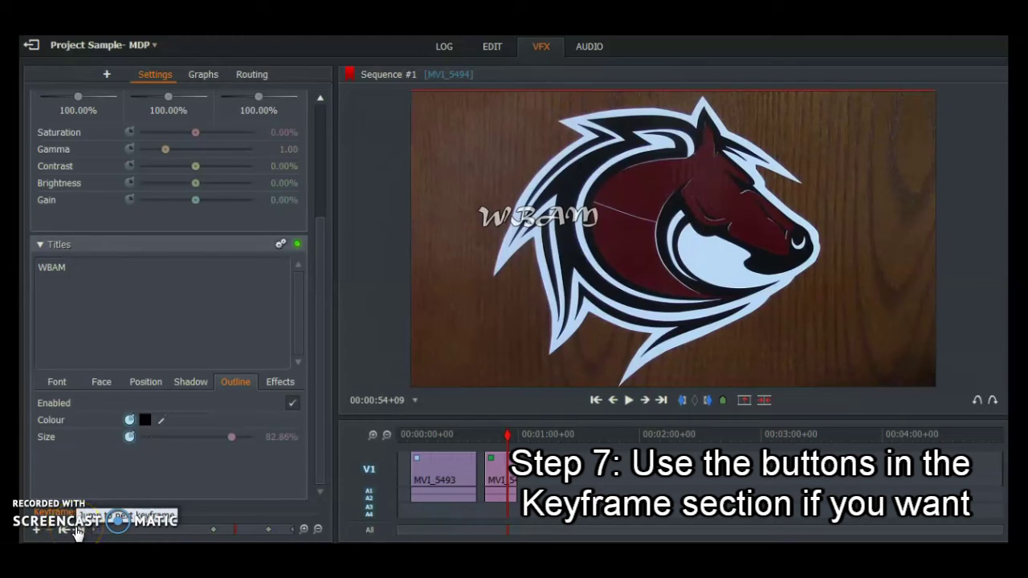
click(37, 532)
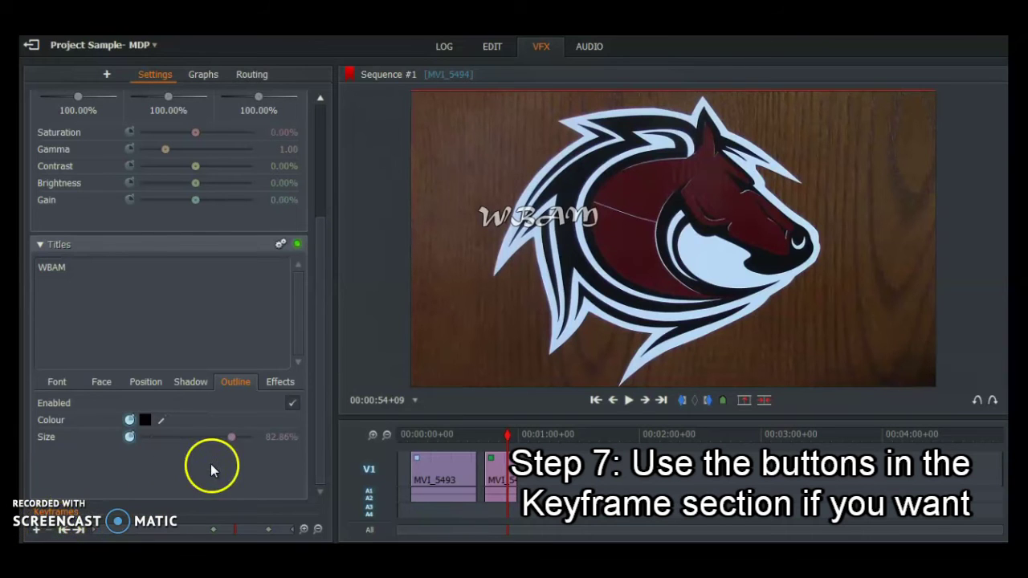
click(205, 72)
Step: Set the shadow colour keyframe at 00:00:49+10 to dark red 190409
click(192, 202)
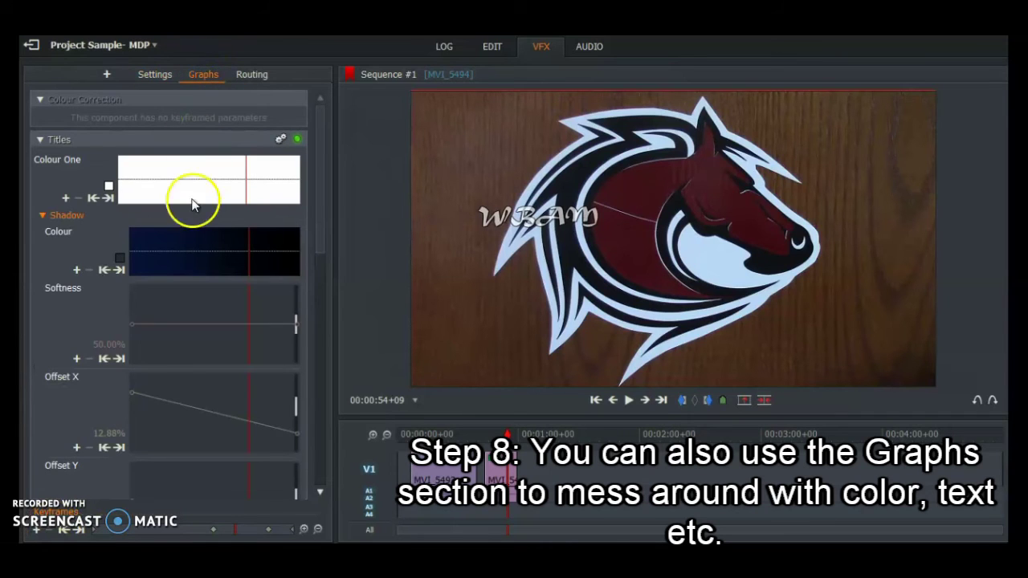
click(214, 253)
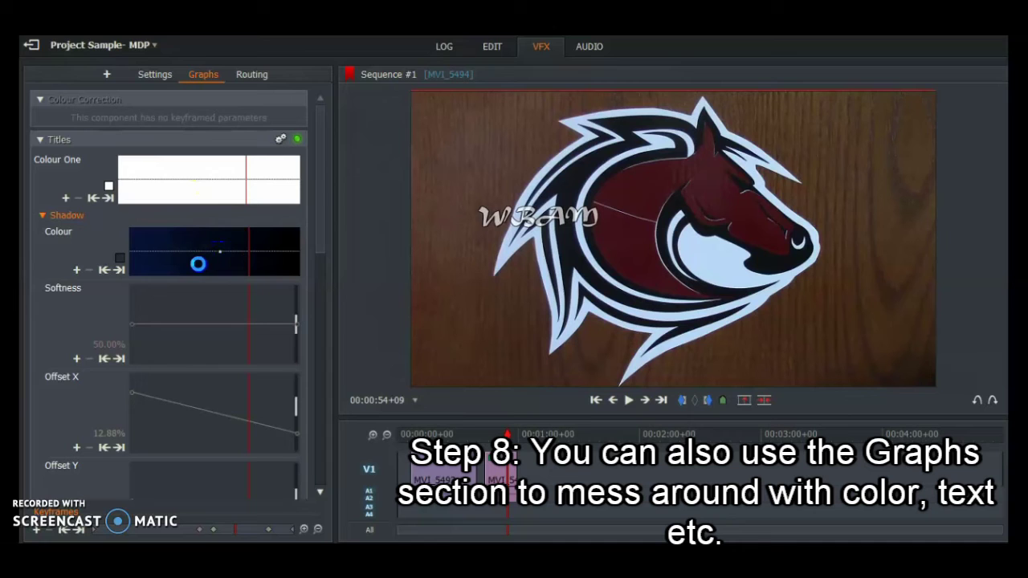
drag(201, 254, 86, 237)
click(120, 257)
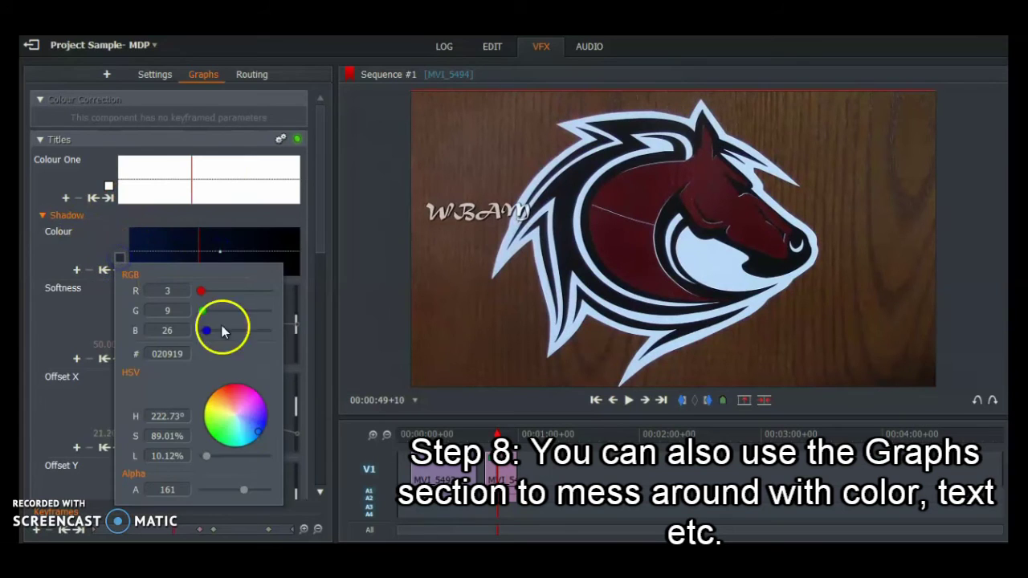
drag(255, 424, 239, 391)
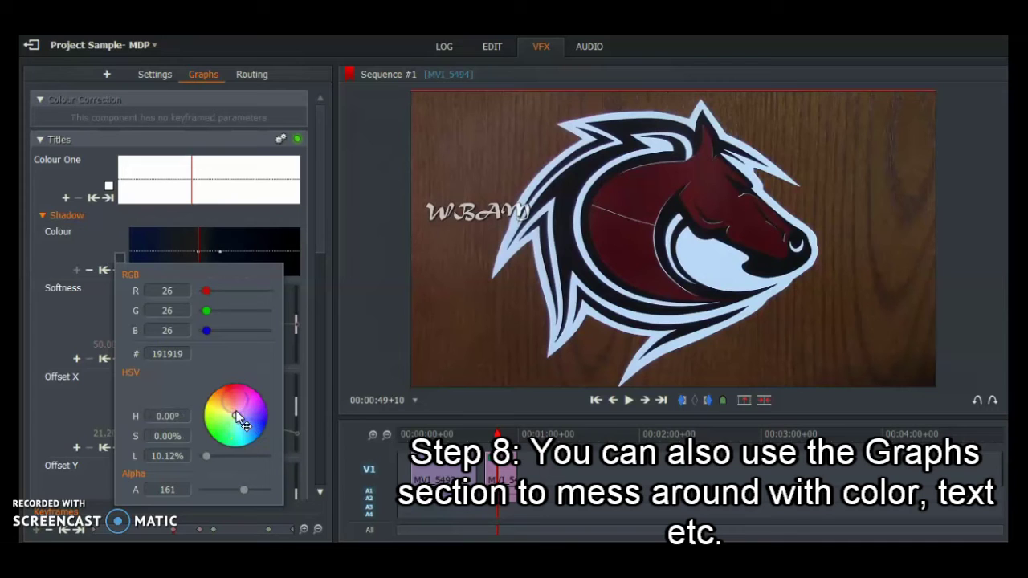
drag(241, 422, 235, 389)
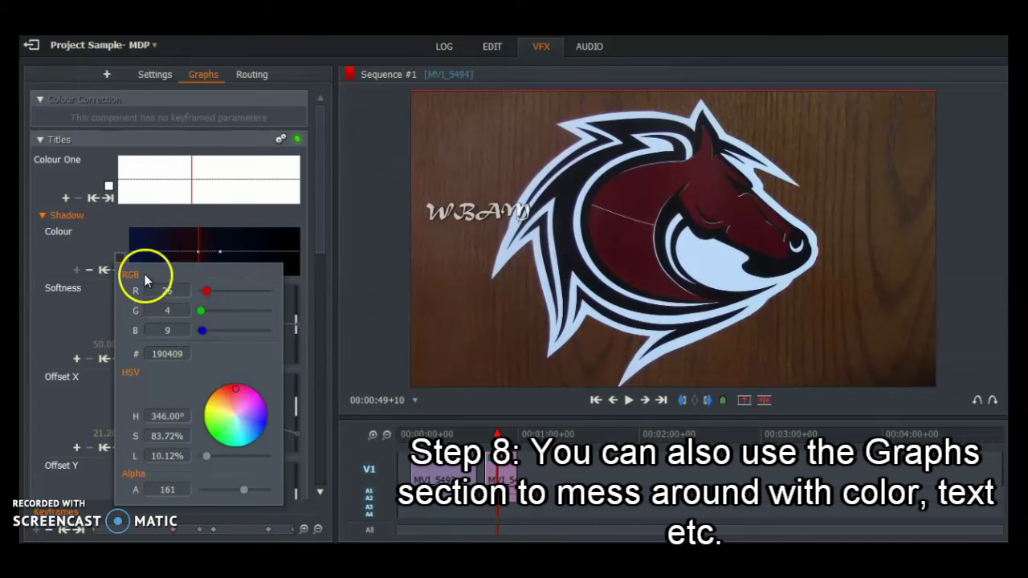
click(167, 172)
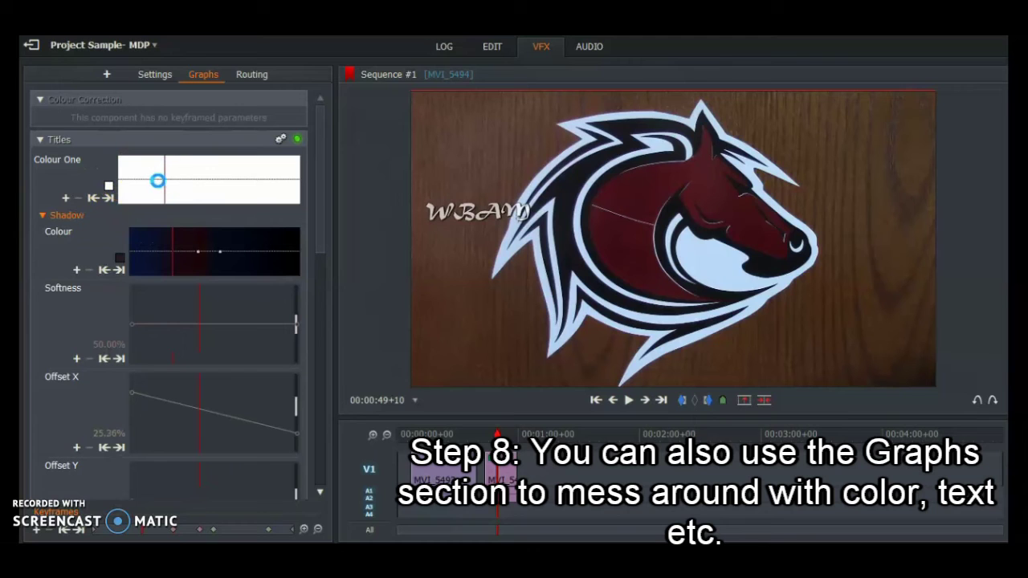
Step: Make the title's Colour One teal 35FFD5 at the earlier keyframe
click(146, 179)
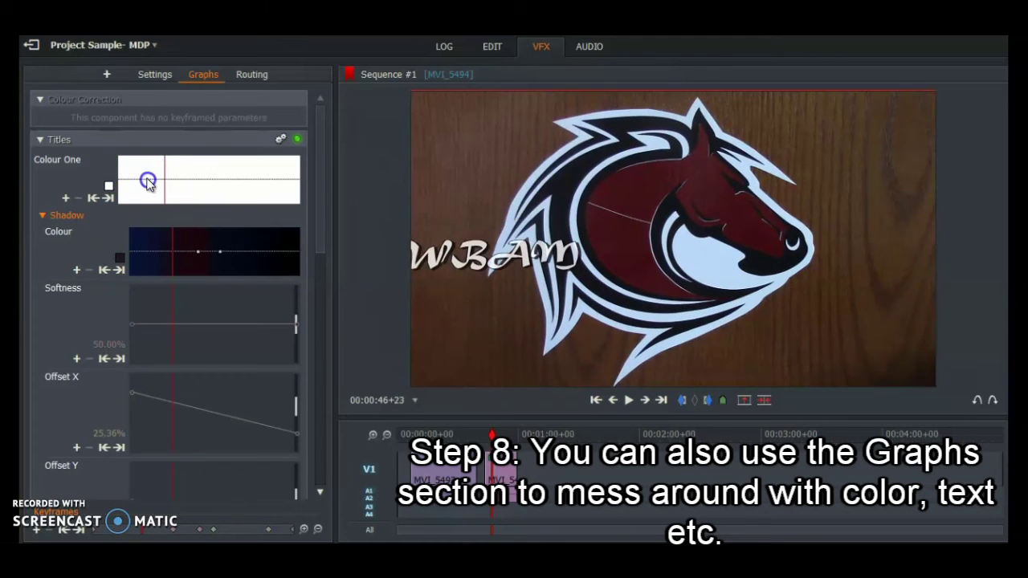
click(148, 178)
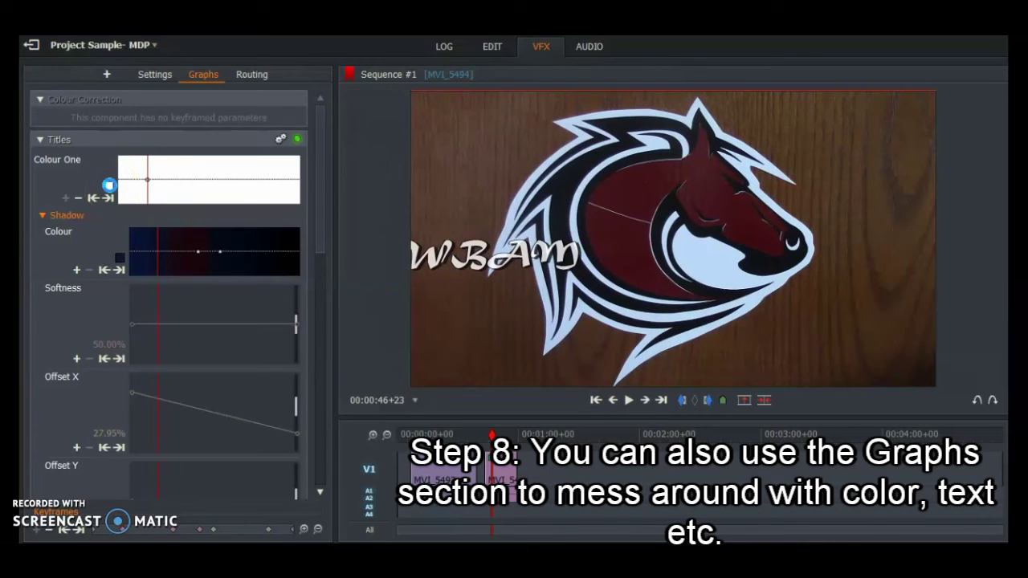
click(109, 185)
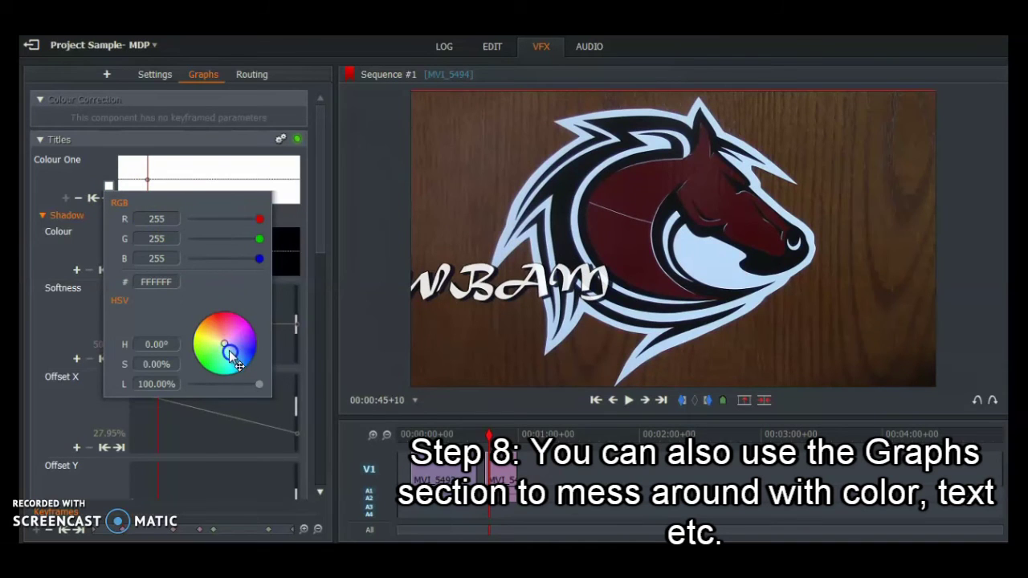
drag(227, 363, 225, 368)
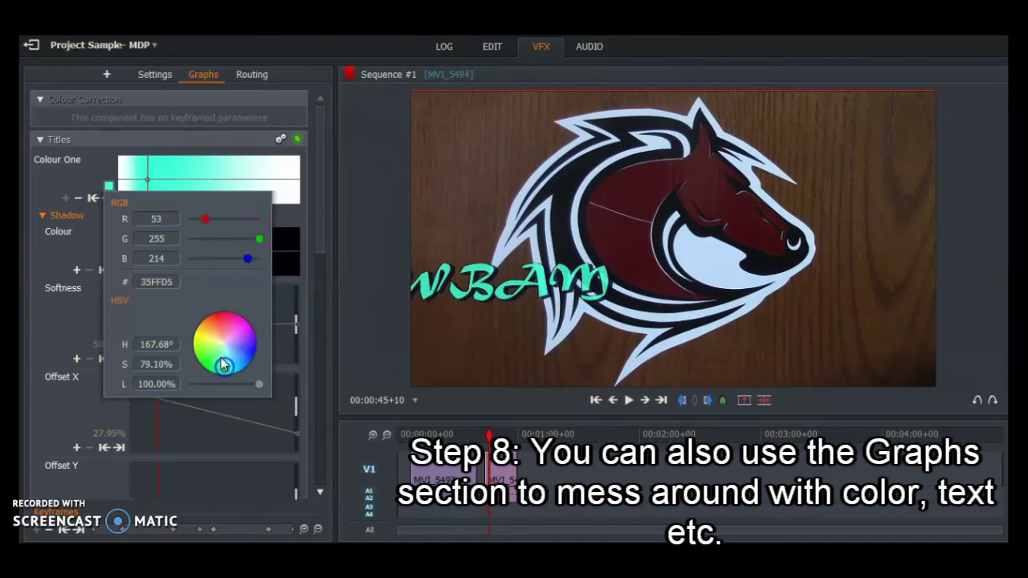
click(230, 179)
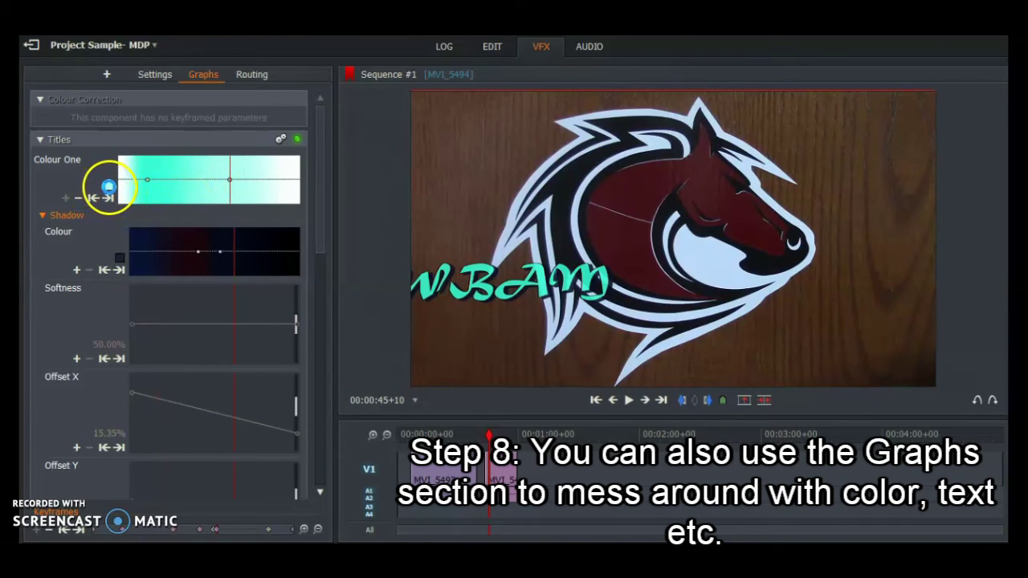
Step: Make Colour One red FF2C3B at the next keyframe, 00:00:52+21
click(108, 195)
click(108, 188)
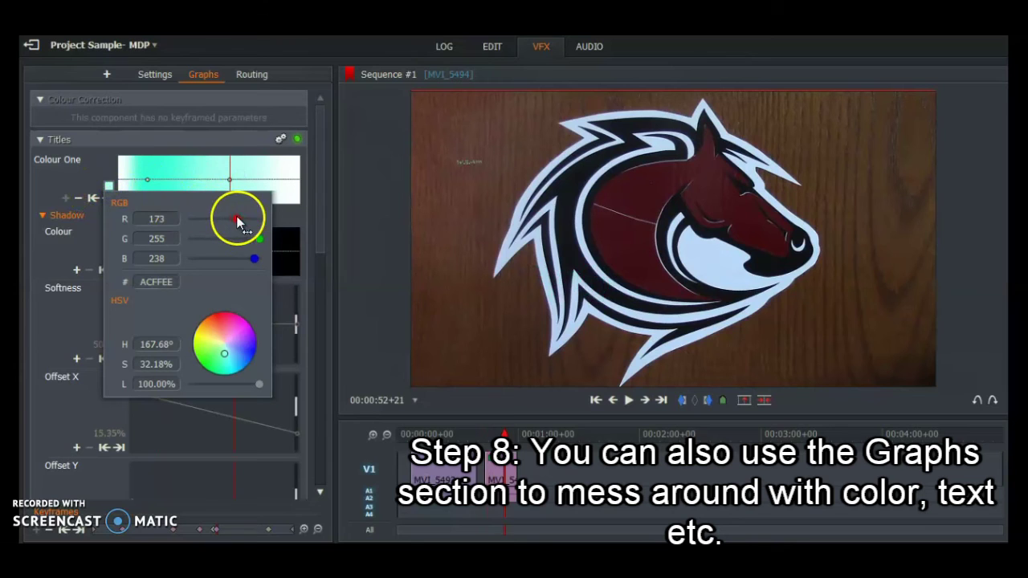
click(263, 218)
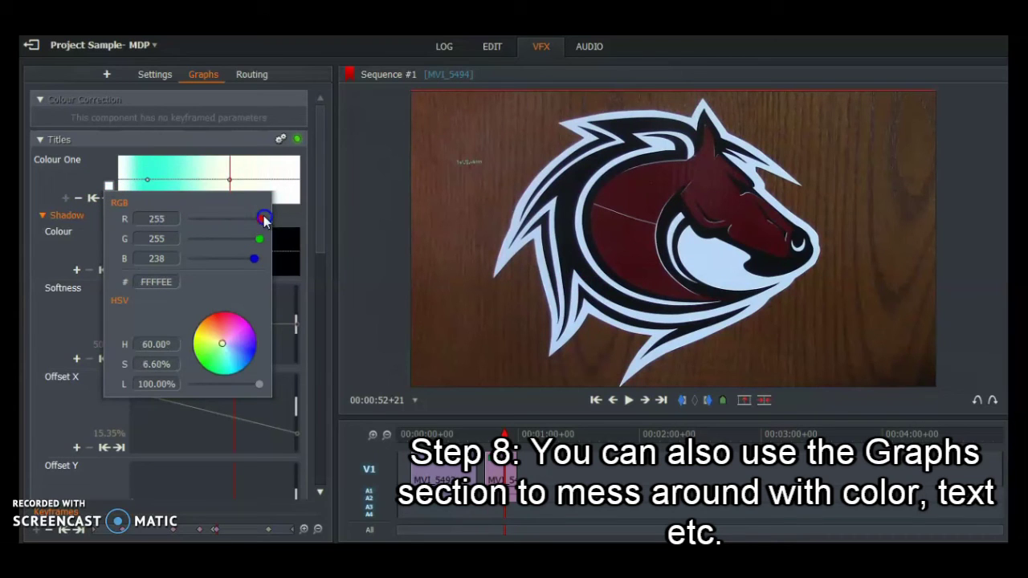
drag(266, 221, 239, 224)
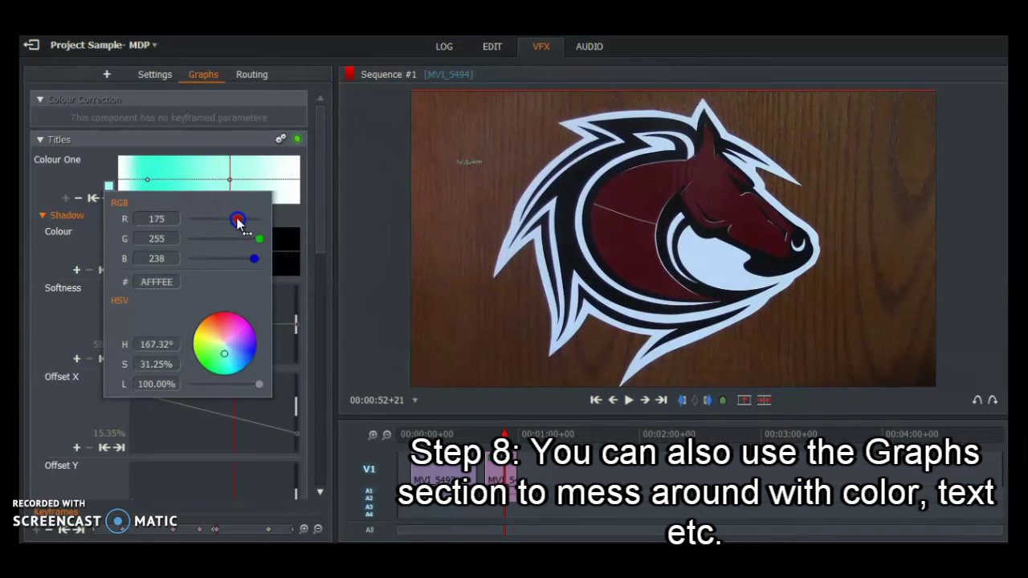
click(220, 312)
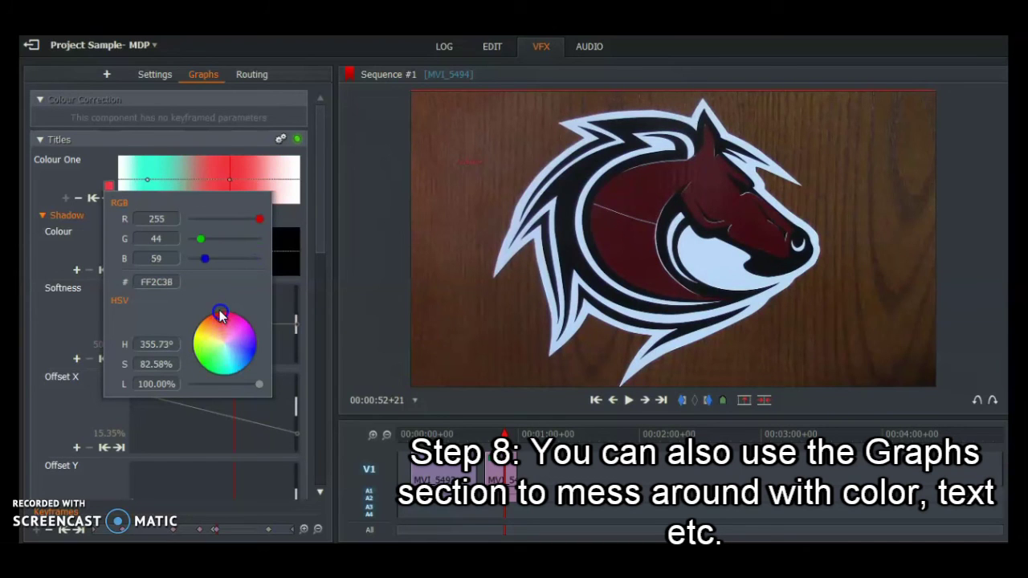
click(77, 169)
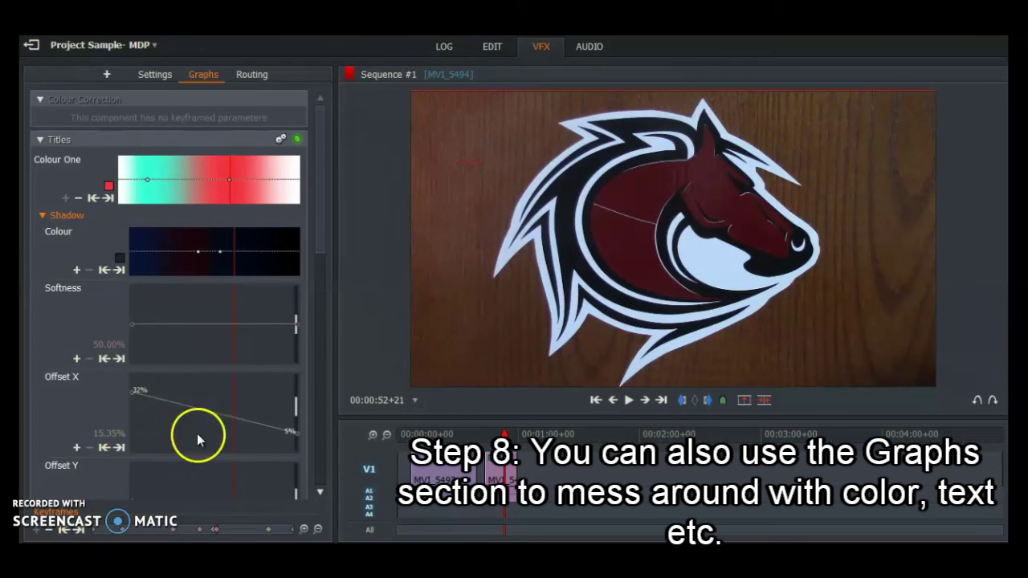
Step: Add shadow keyframes: Offset X lowered to 6.86% and Offset Y peaking at 38.64%
drag(324, 241, 318, 289)
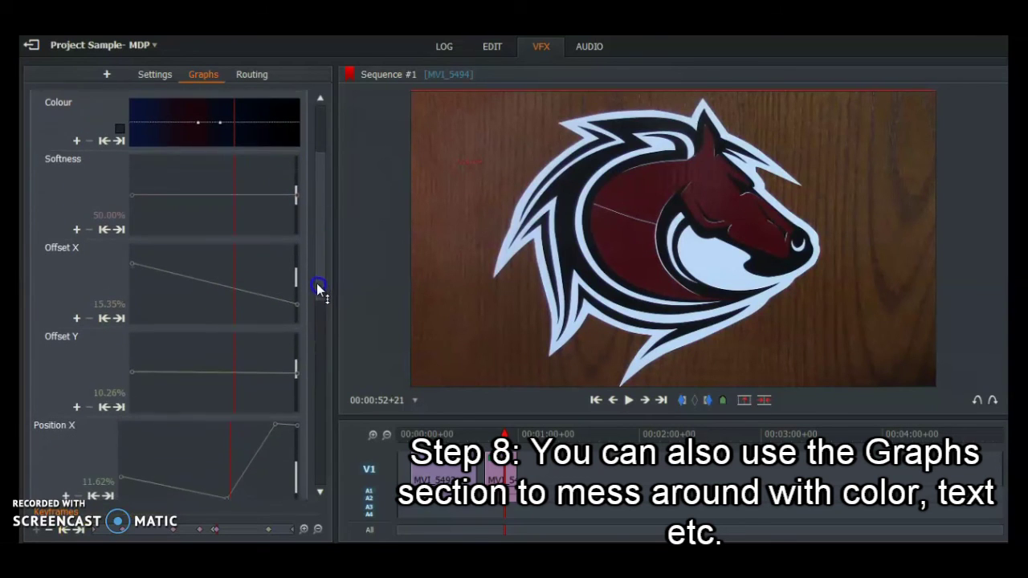
click(204, 301)
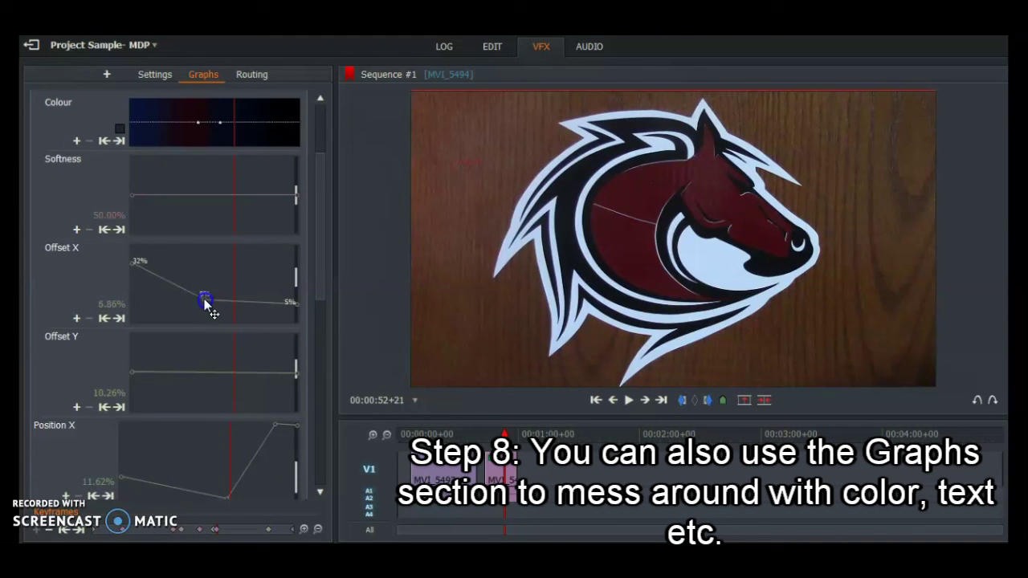
drag(203, 372, 207, 342)
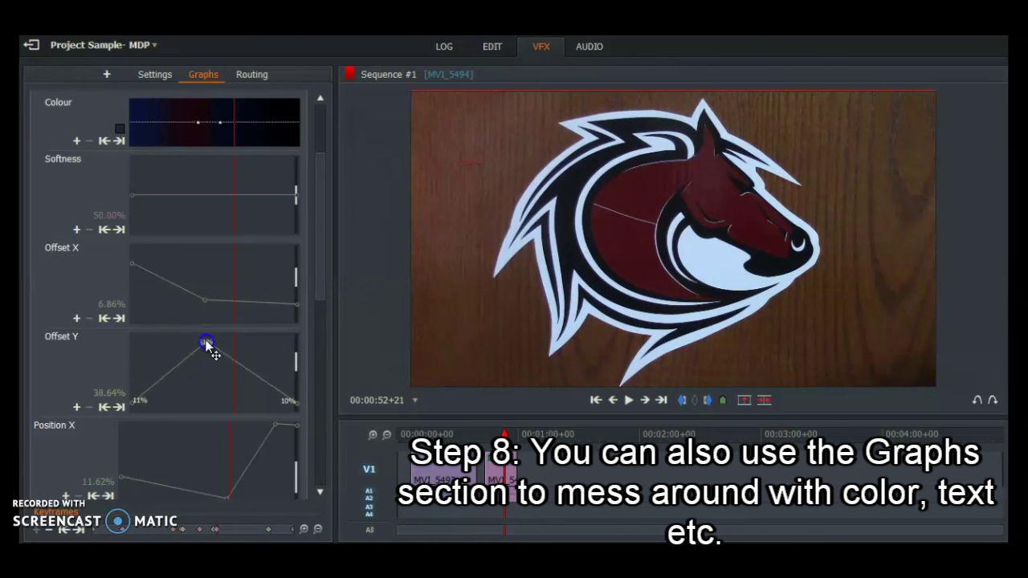
Step: Add and drag keyframes on the Position Y and Size curves so the title stays large longer
drag(321, 254, 301, 331)
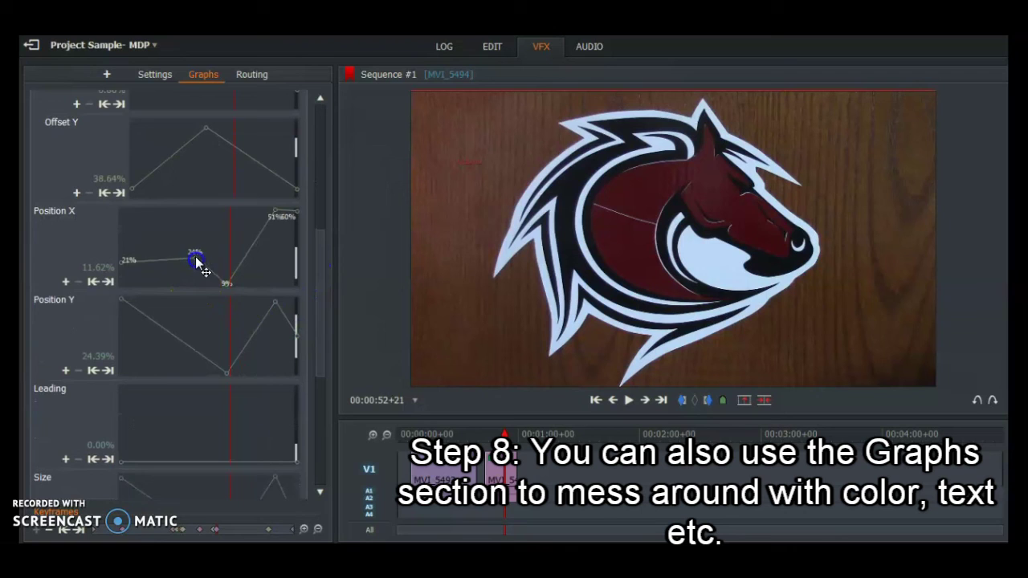
drag(179, 340, 163, 355)
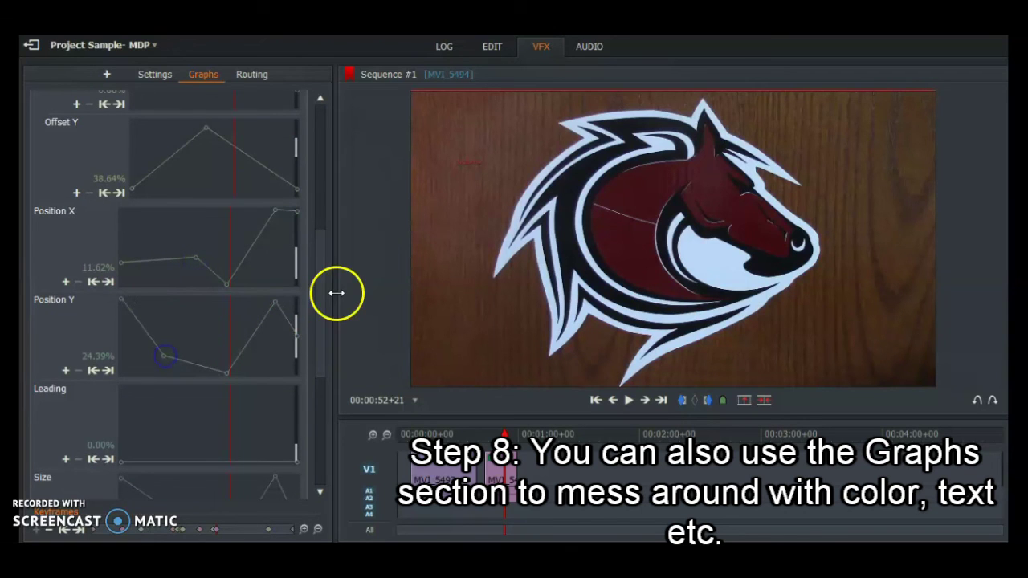
drag(319, 303, 313, 370)
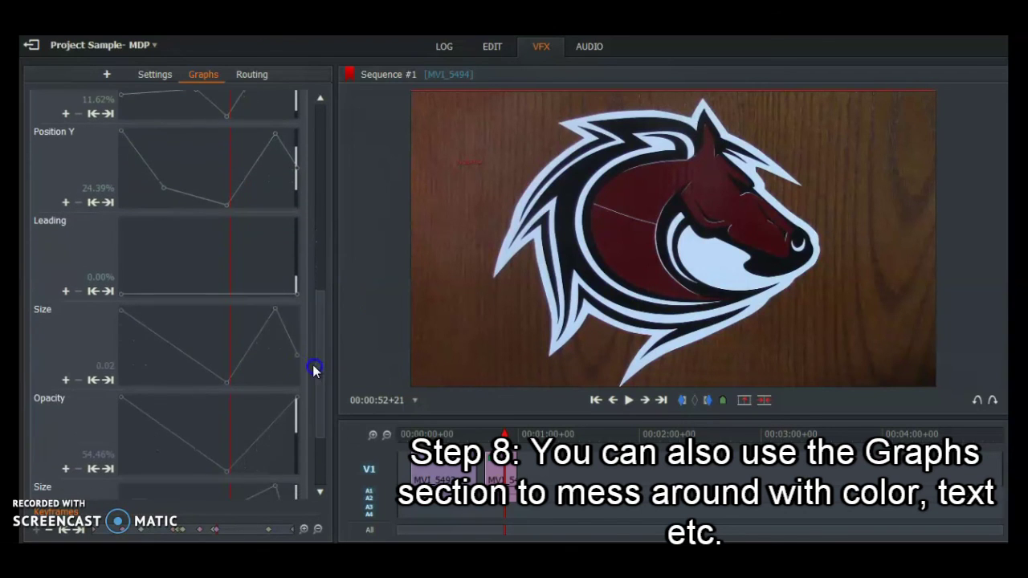
drag(190, 356, 198, 301)
drag(324, 298, 322, 355)
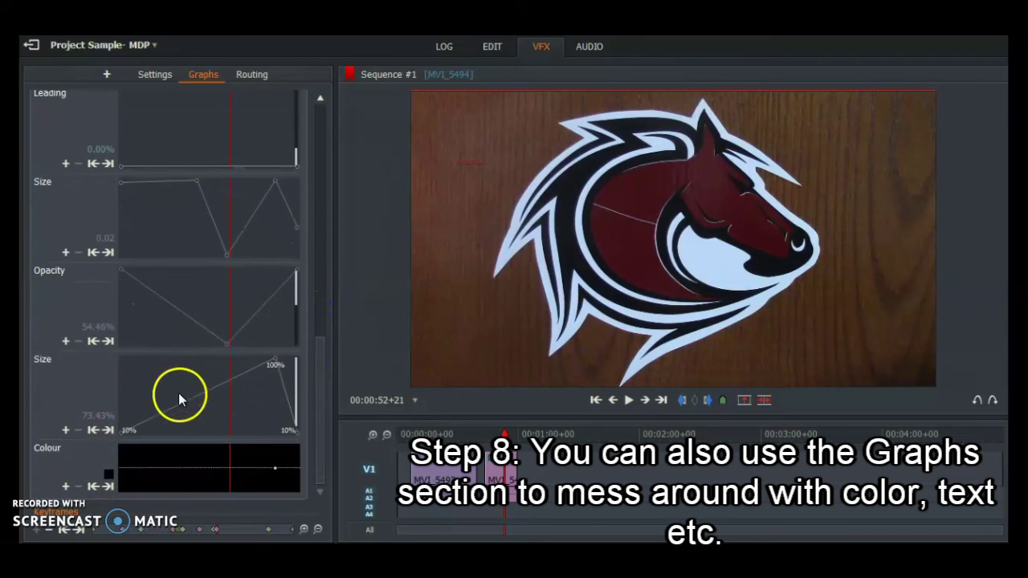
Step: Scrub back to 00:00:48+17 to preview the teal WBAM title over the horse logo
click(504, 433)
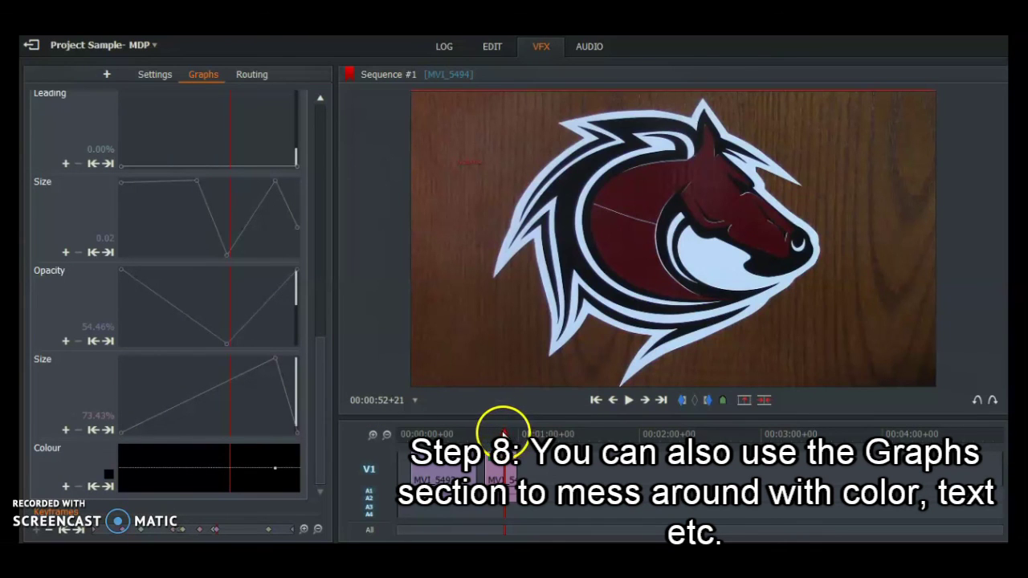
mouse_move(504, 433)
mouse_down()
mouse_move(480, 434)
mouse_move(497, 433)
mouse_up()
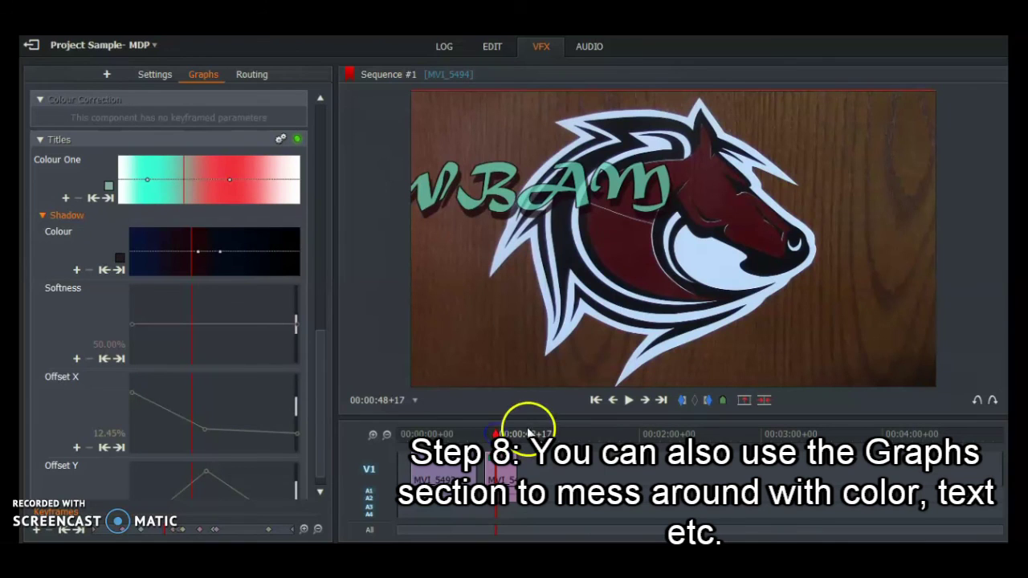